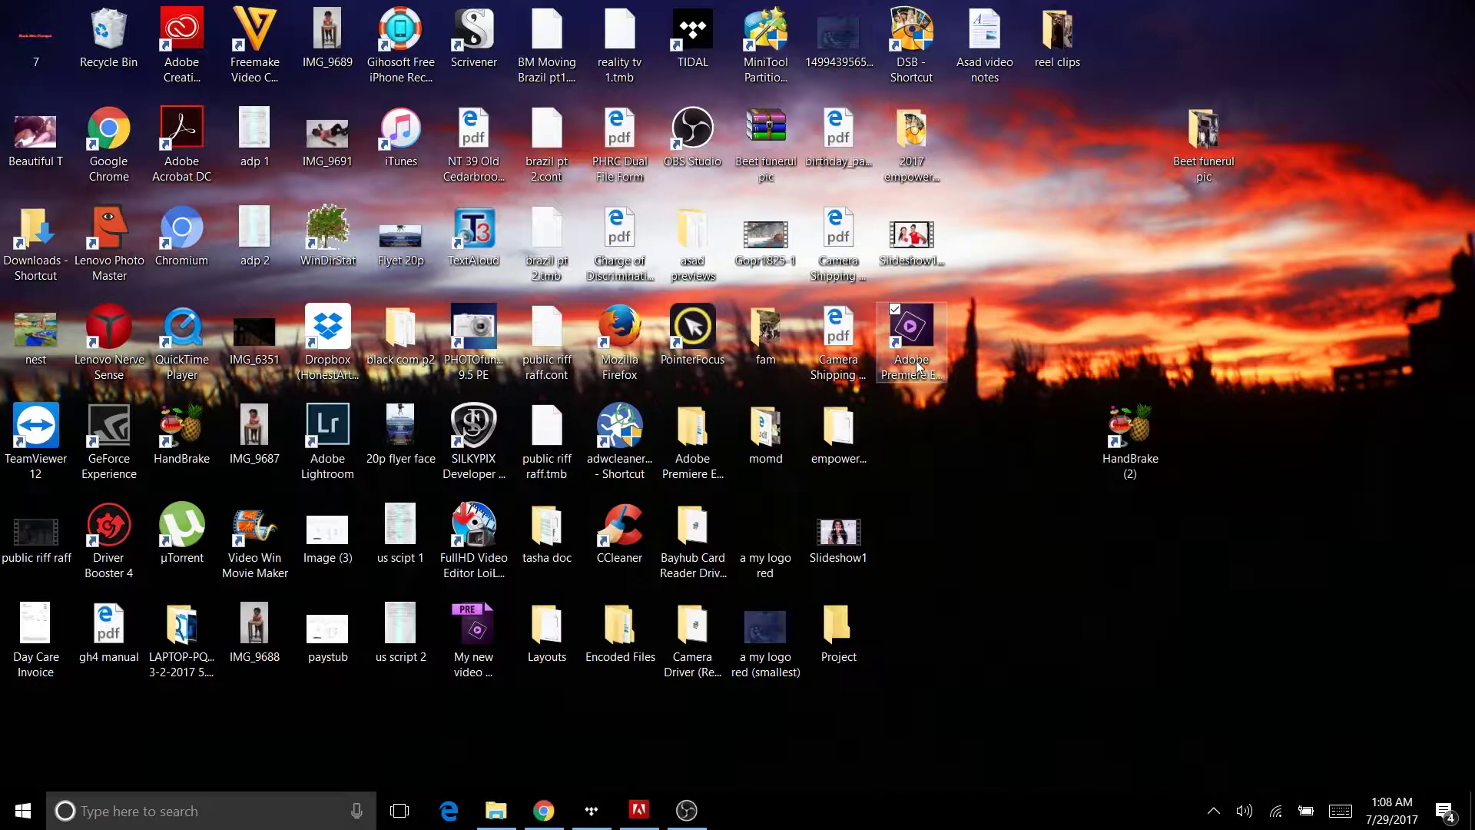
Launch Premiere Elements 15 and dismiss the trial reminder to reach the empty workspace
double_click(920, 367)
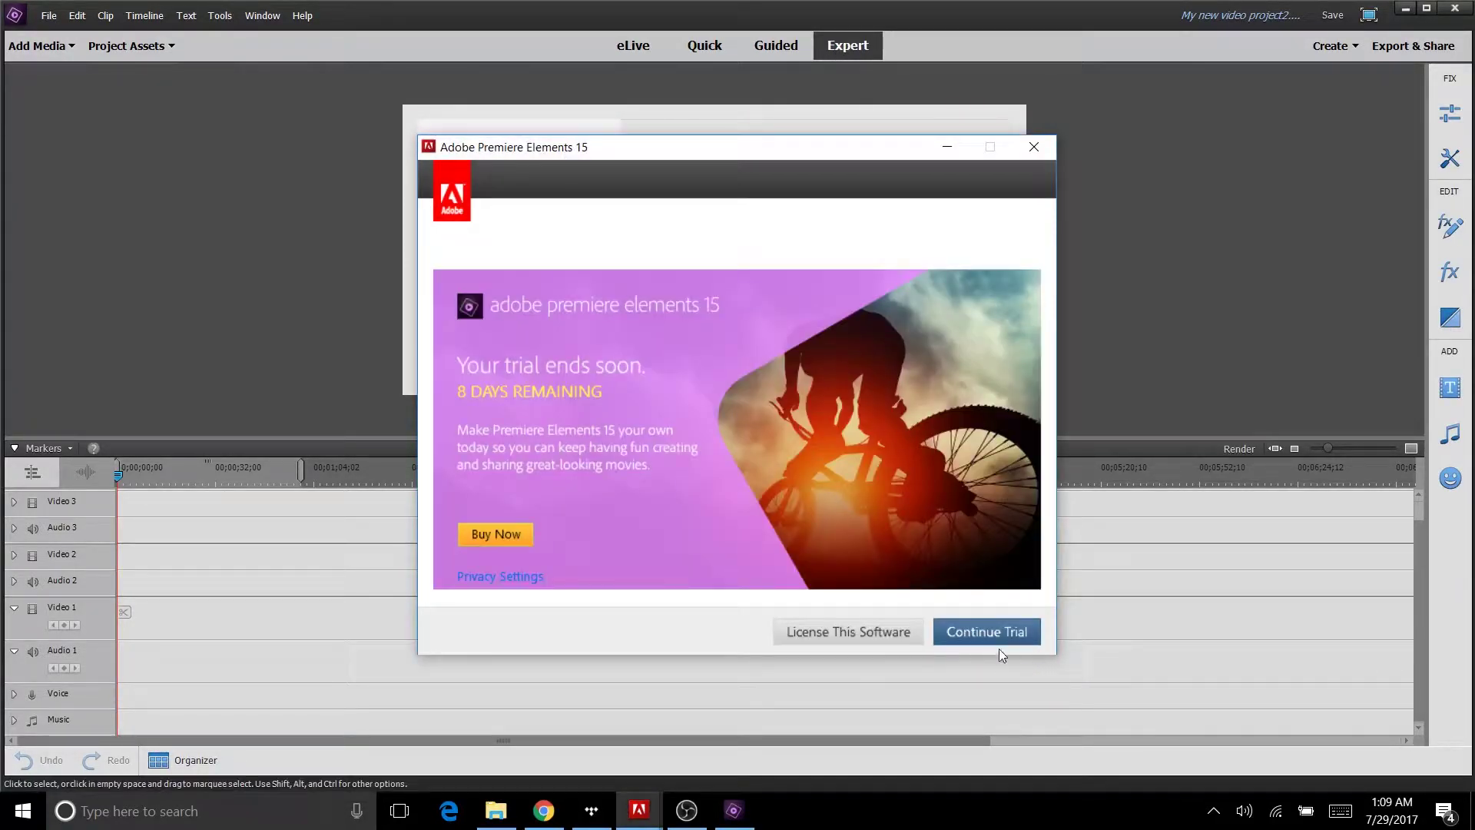
click(1034, 146)
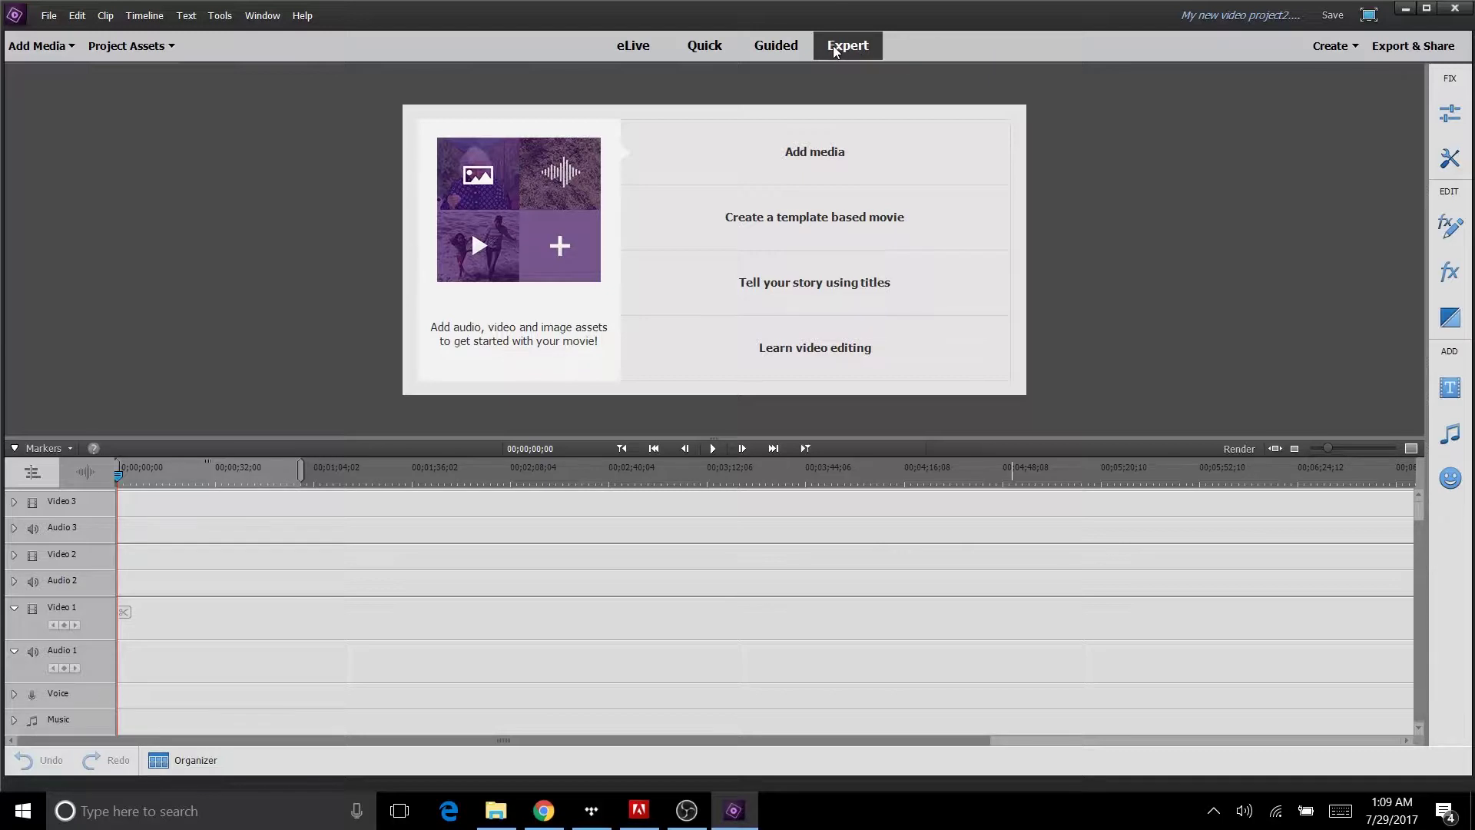
Import Video 45.mp4 and Video 47.mp4 from the Asad comp folder into Project Assets
click(66, 47)
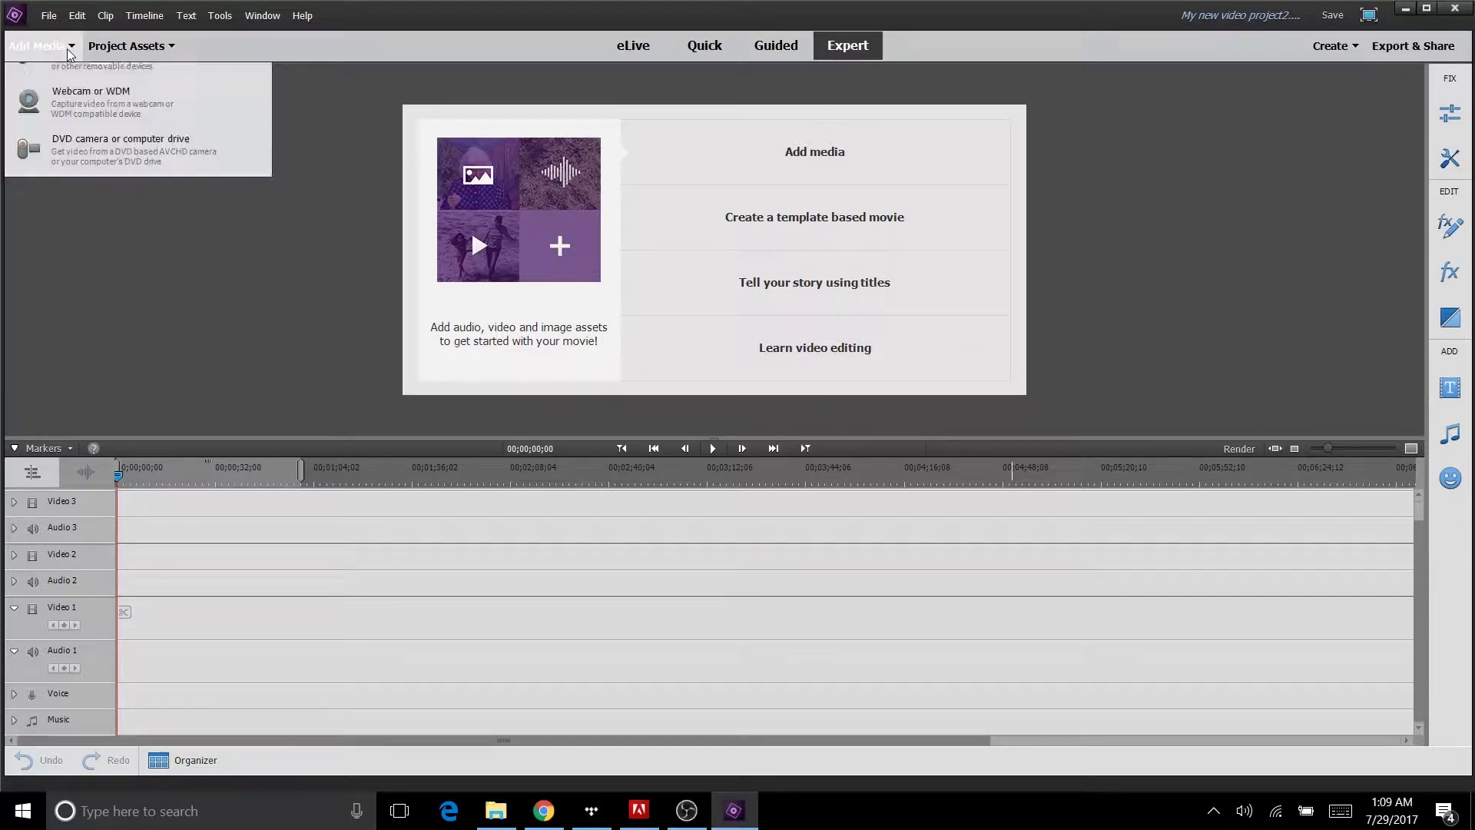
click(82, 146)
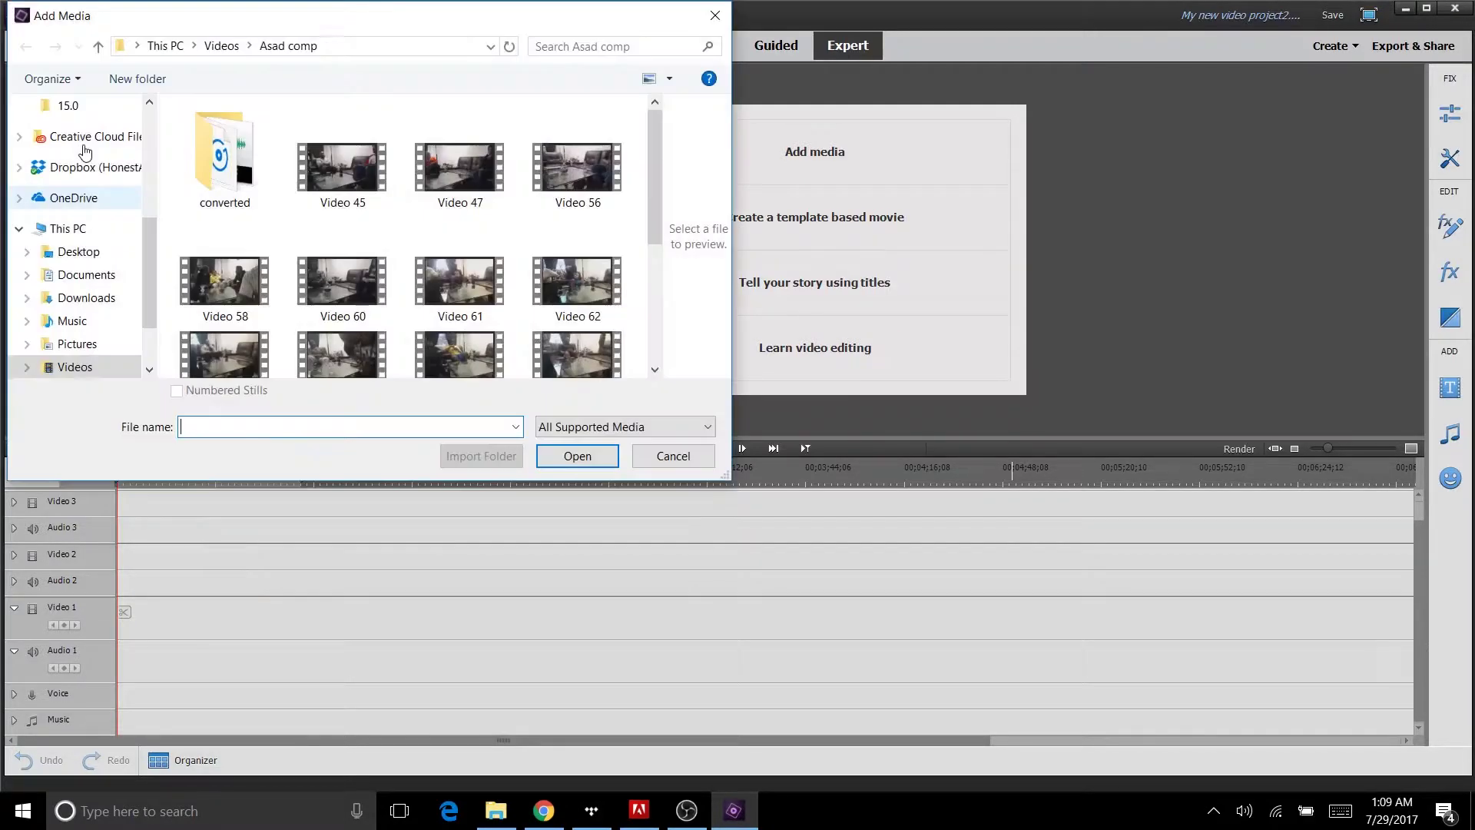
double_click(321, 184)
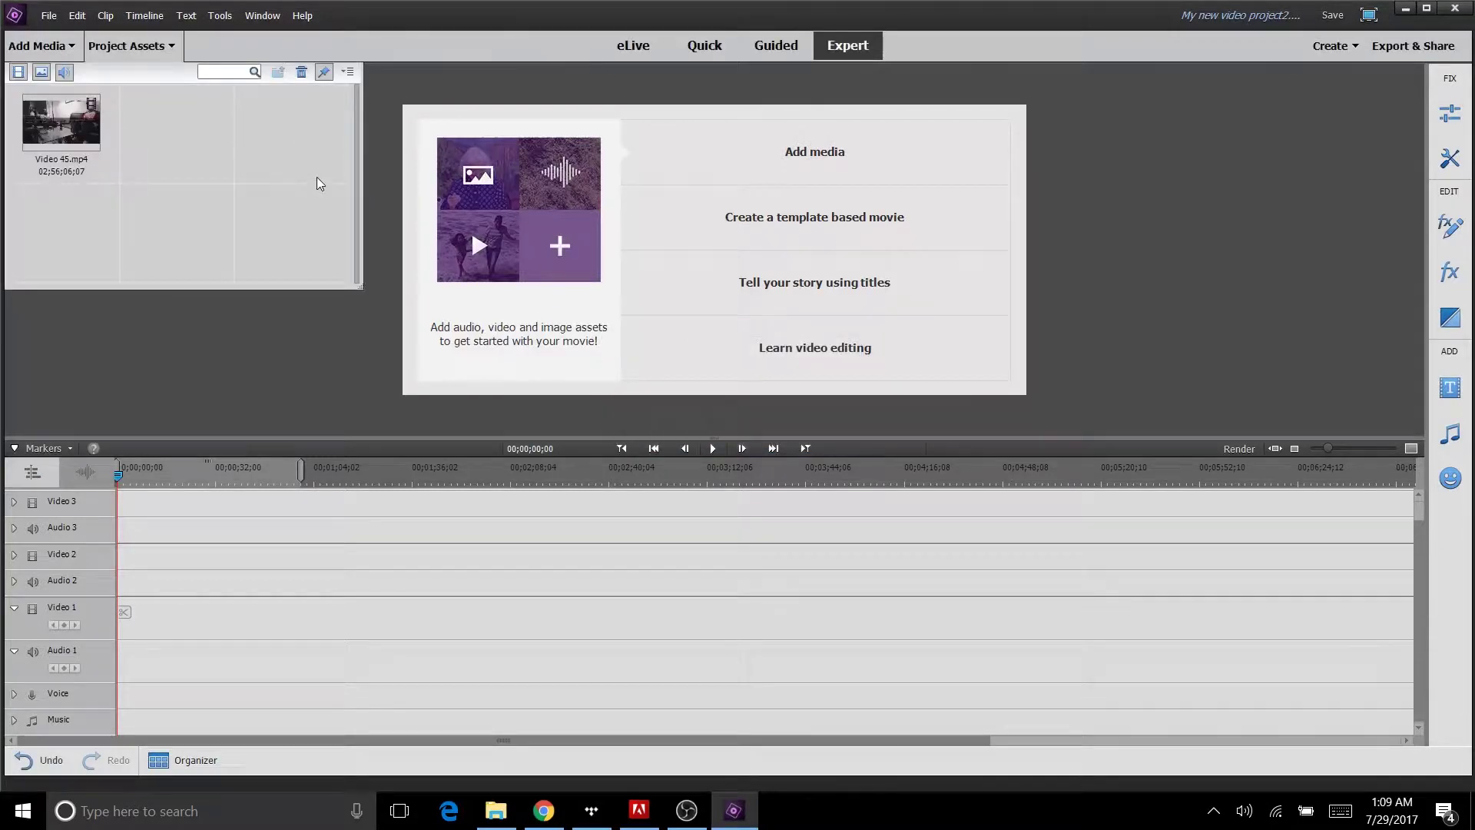
double_click(141, 116)
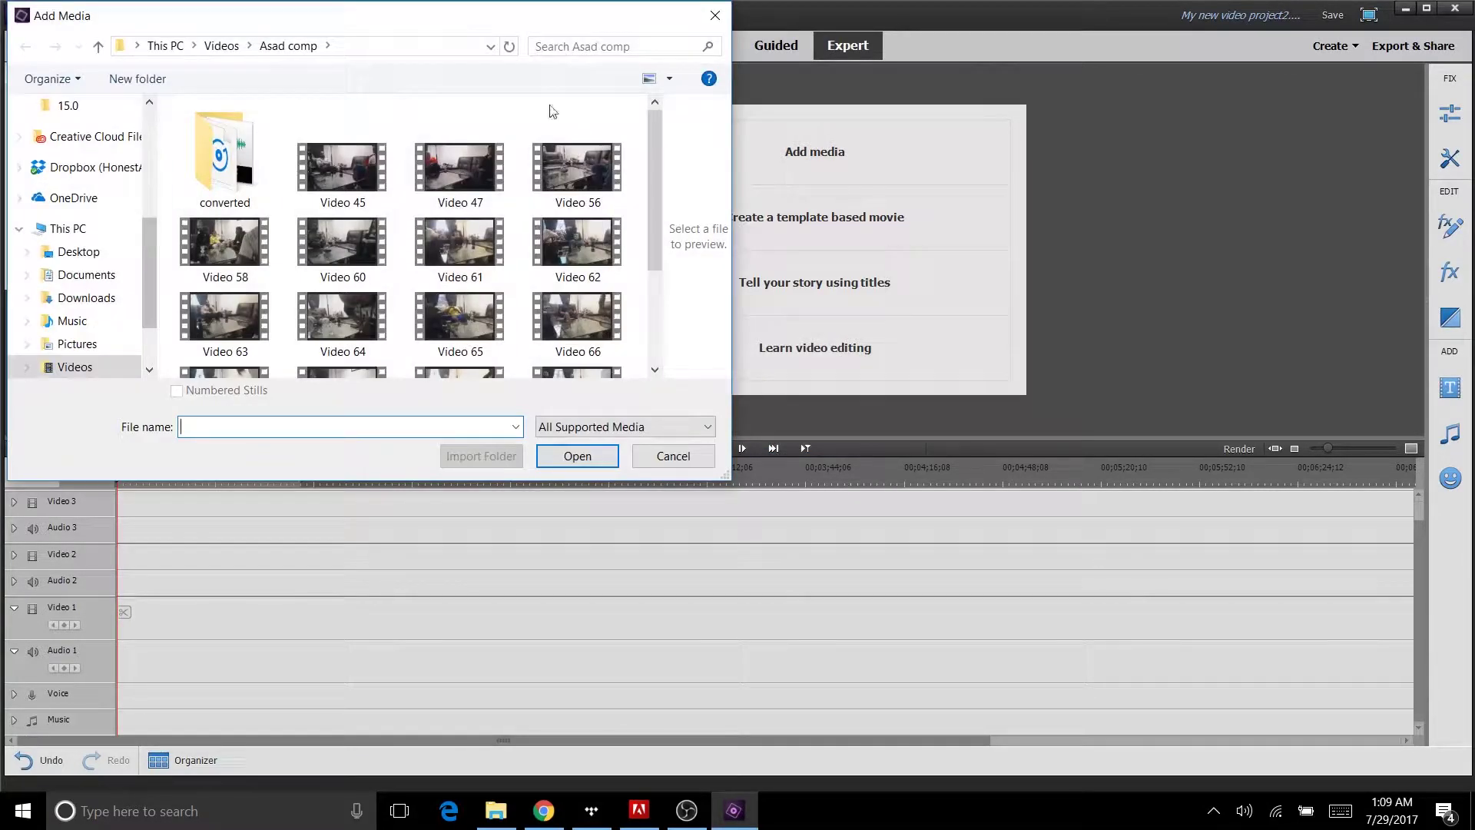
click(715, 16)
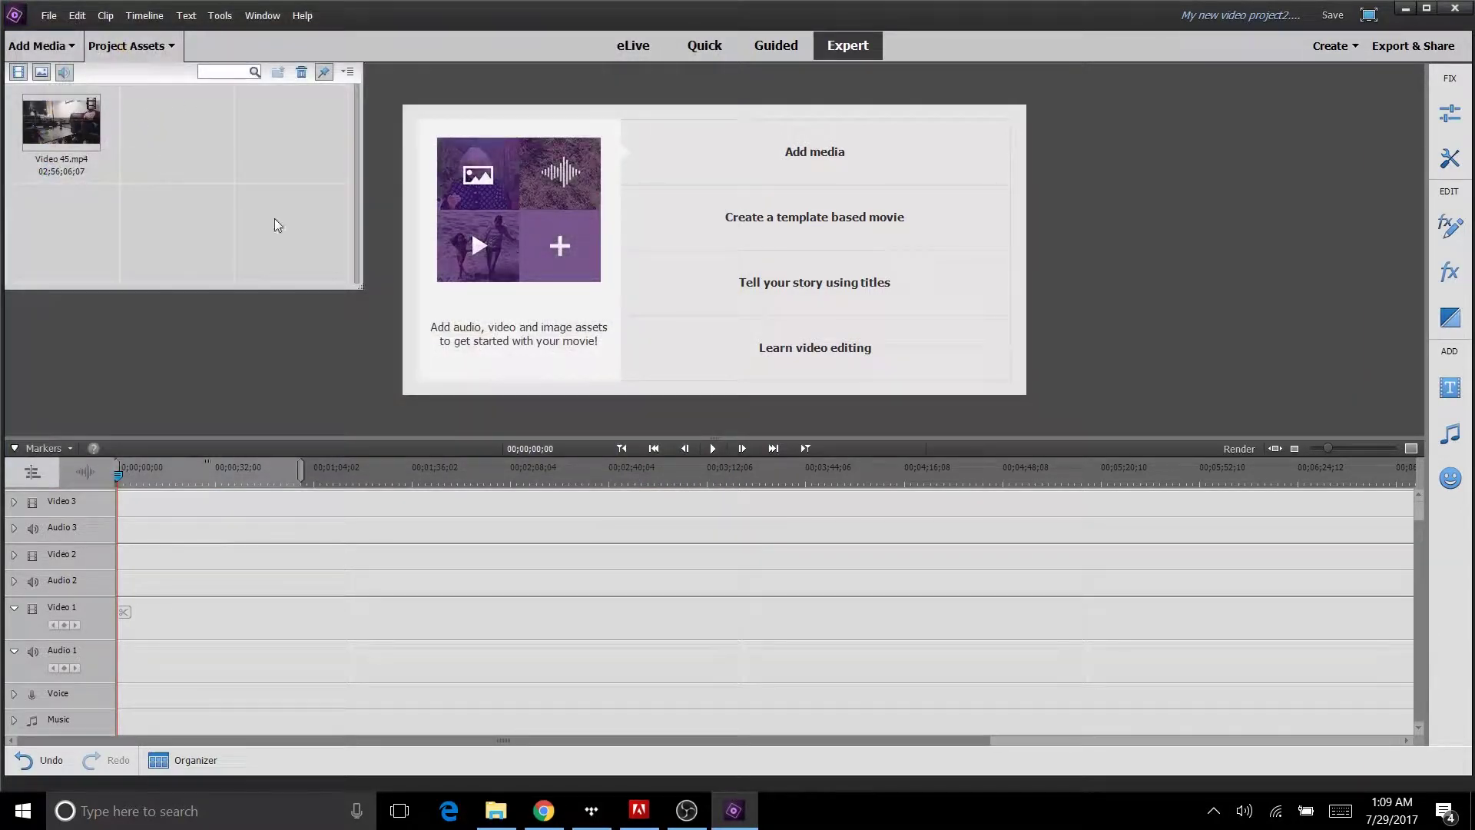
double_click(159, 129)
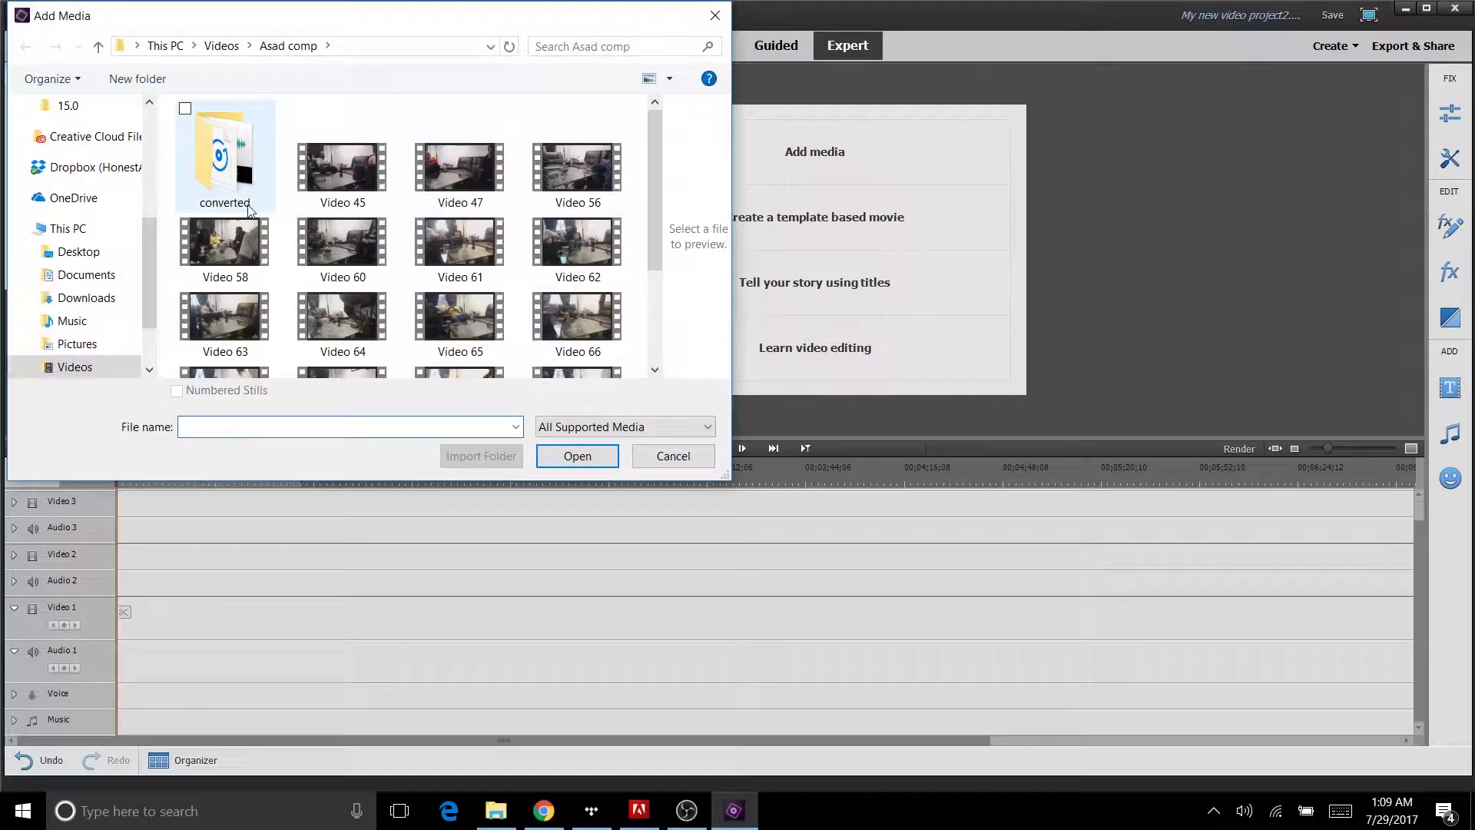
double_click(448, 188)
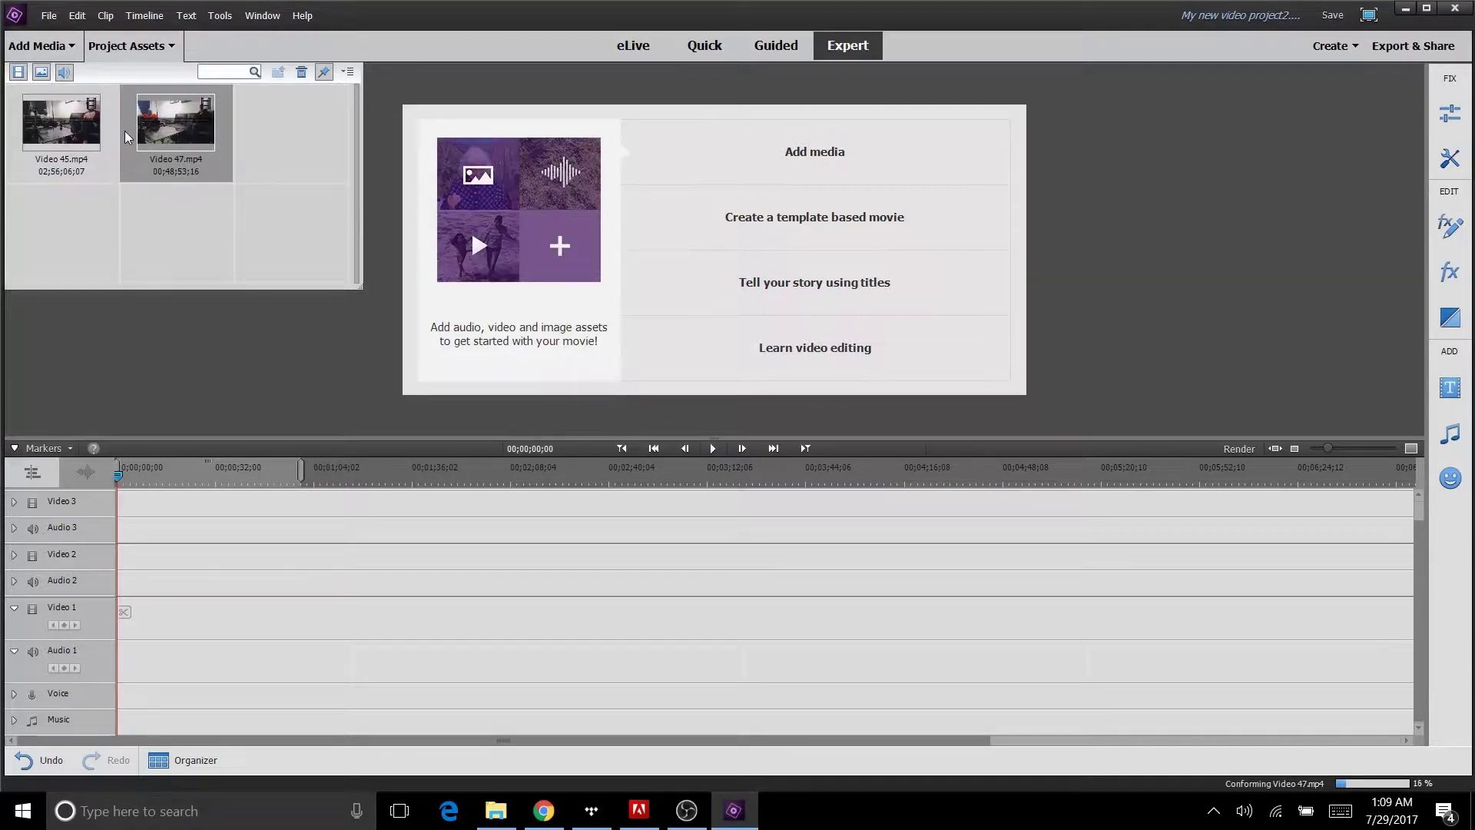
double_click(60, 132)
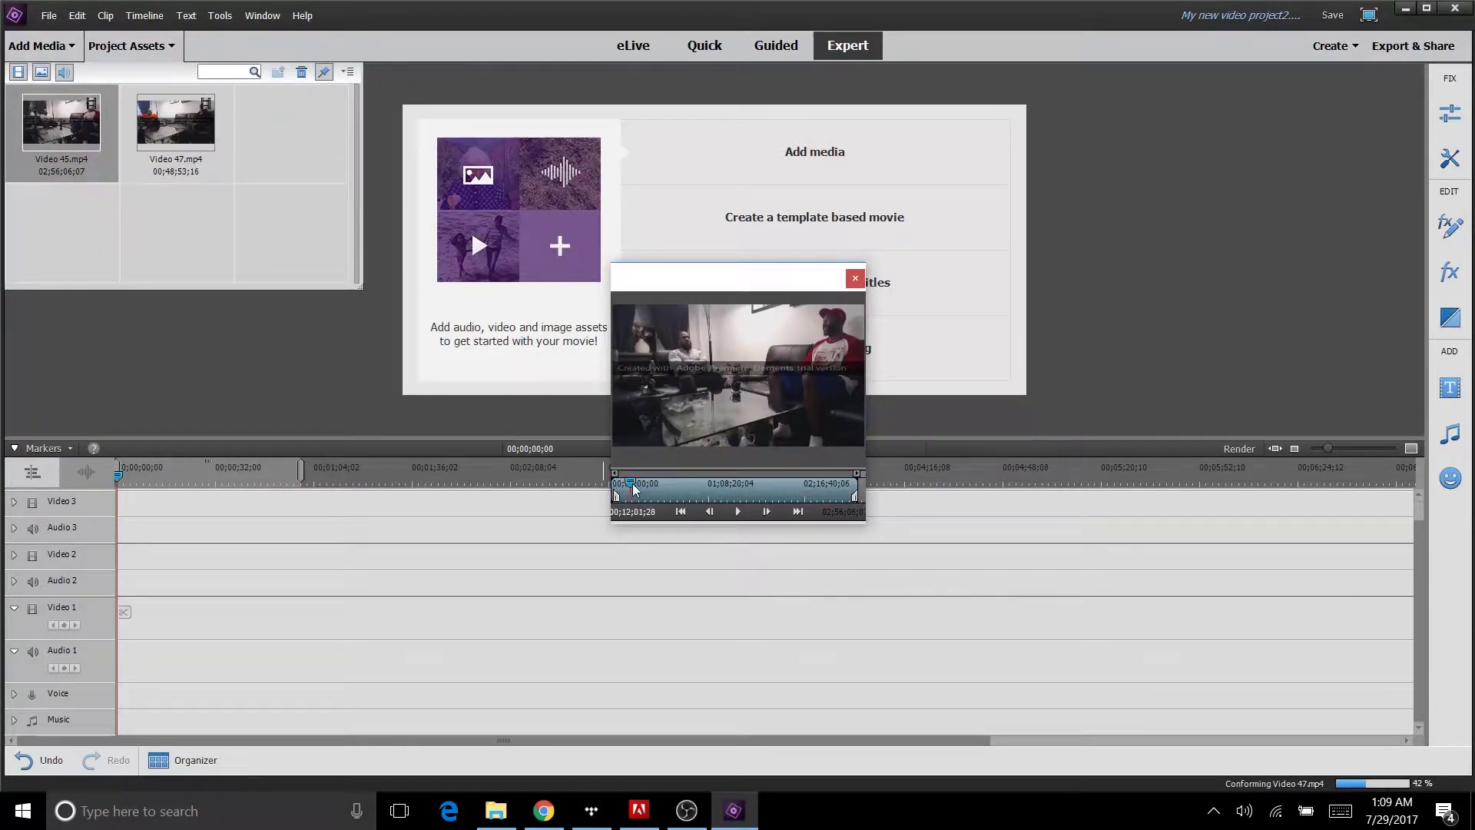
Mark in and out points on Video 45 and place it at the start of Video 1/Audio 1
drag(648, 490, 650, 484)
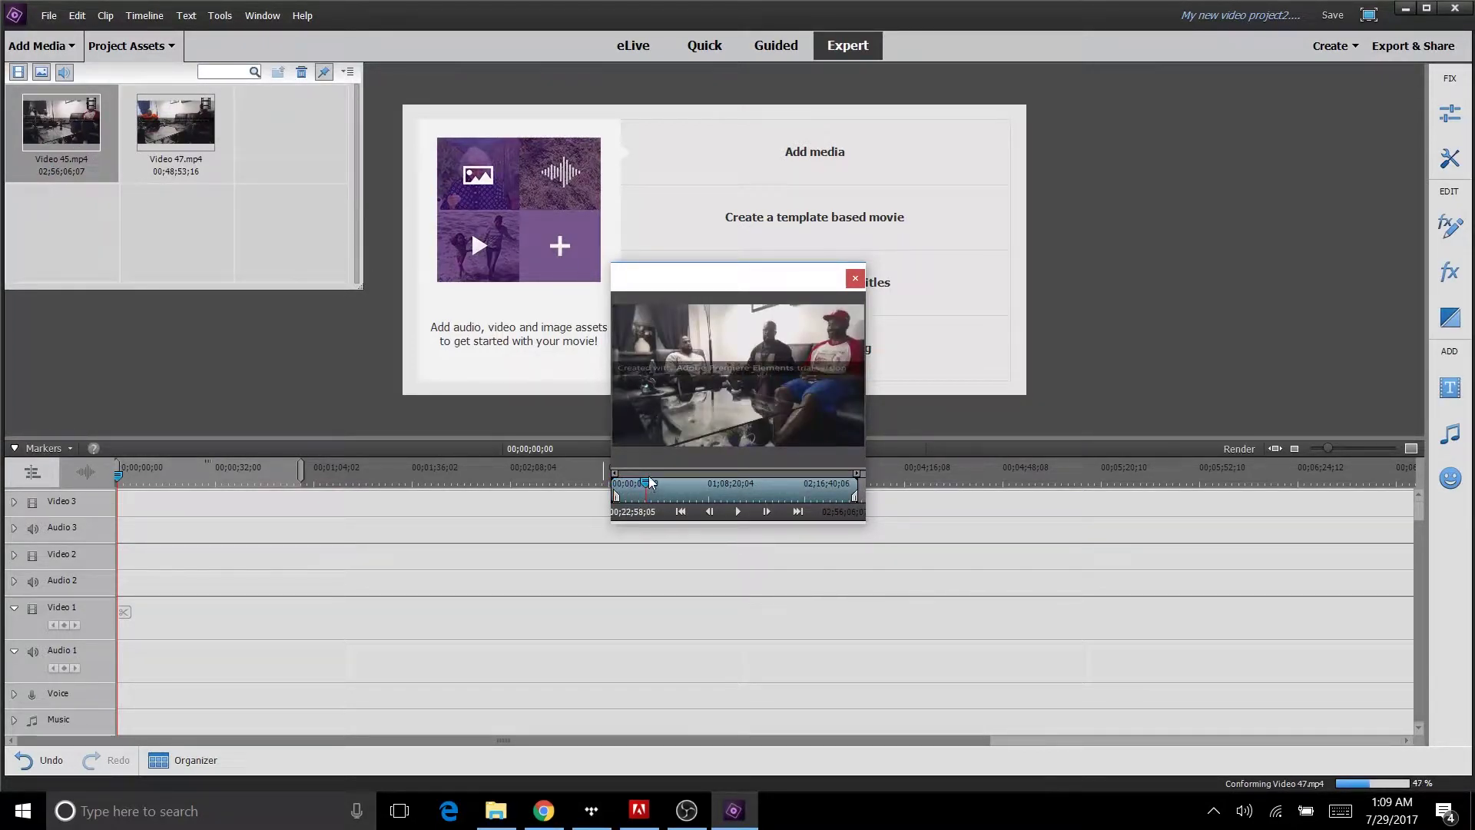
key(i)
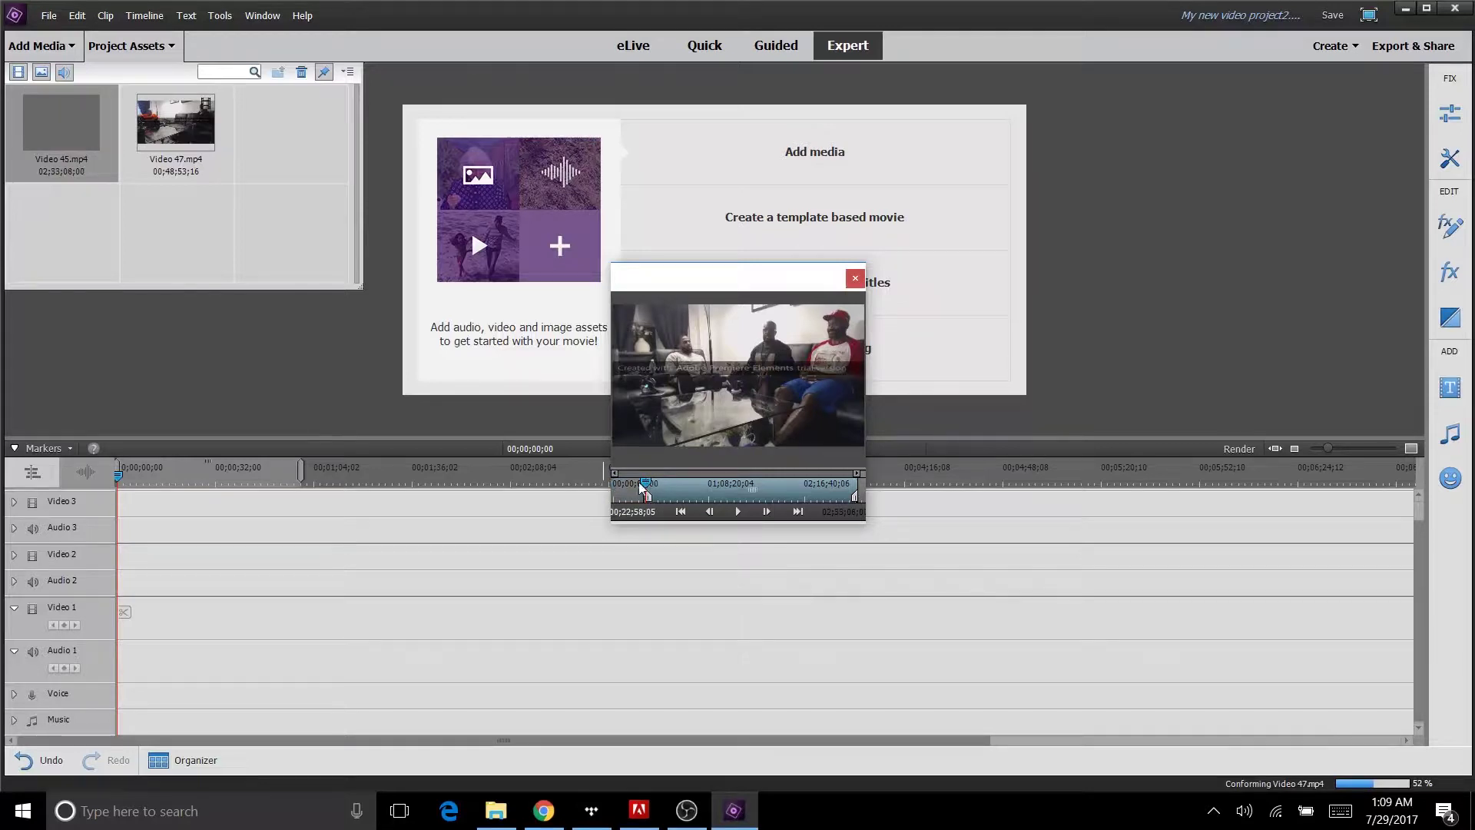
drag(643, 478, 673, 484)
click(739, 512)
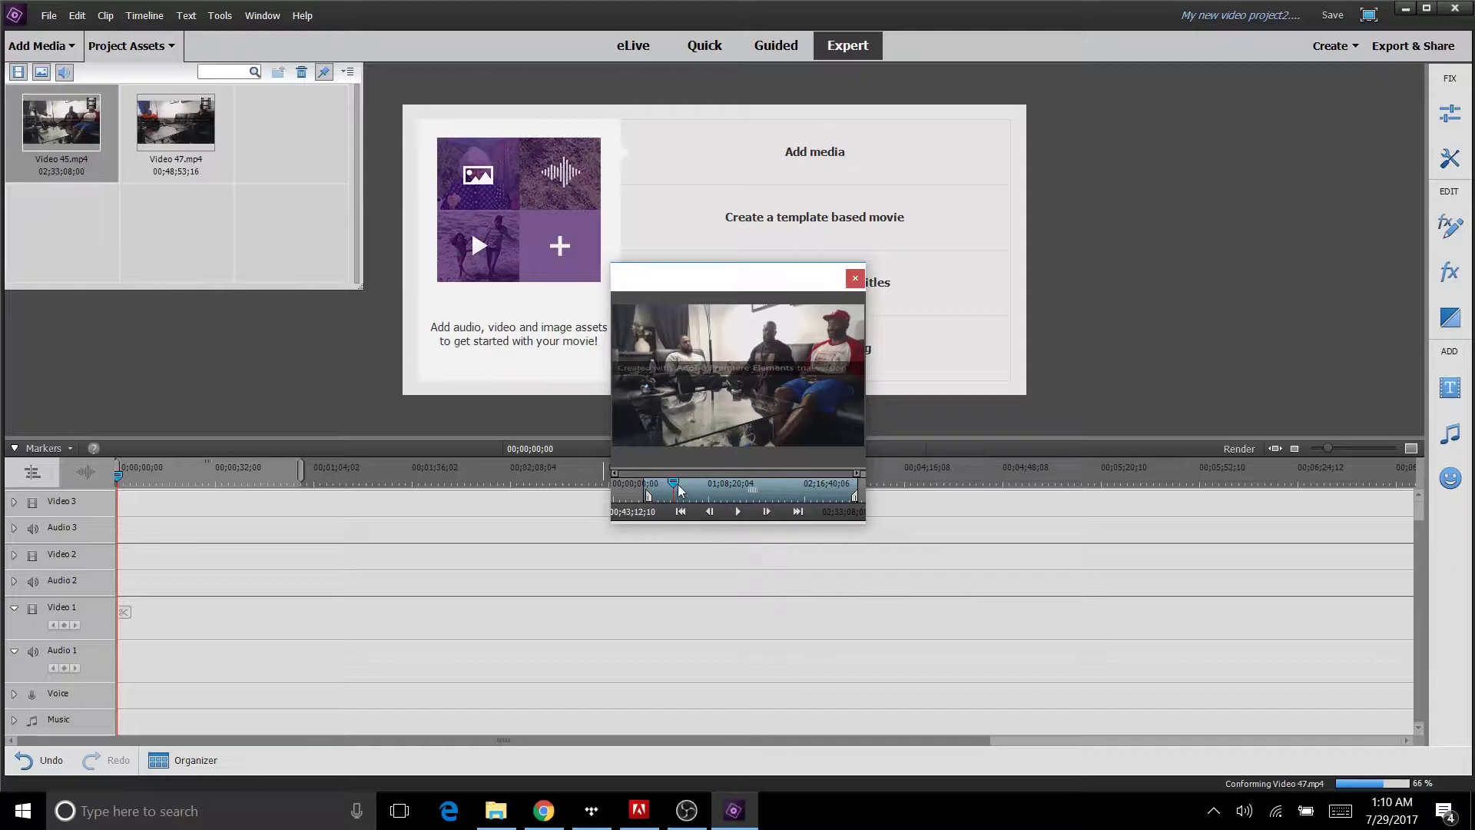
click(738, 512)
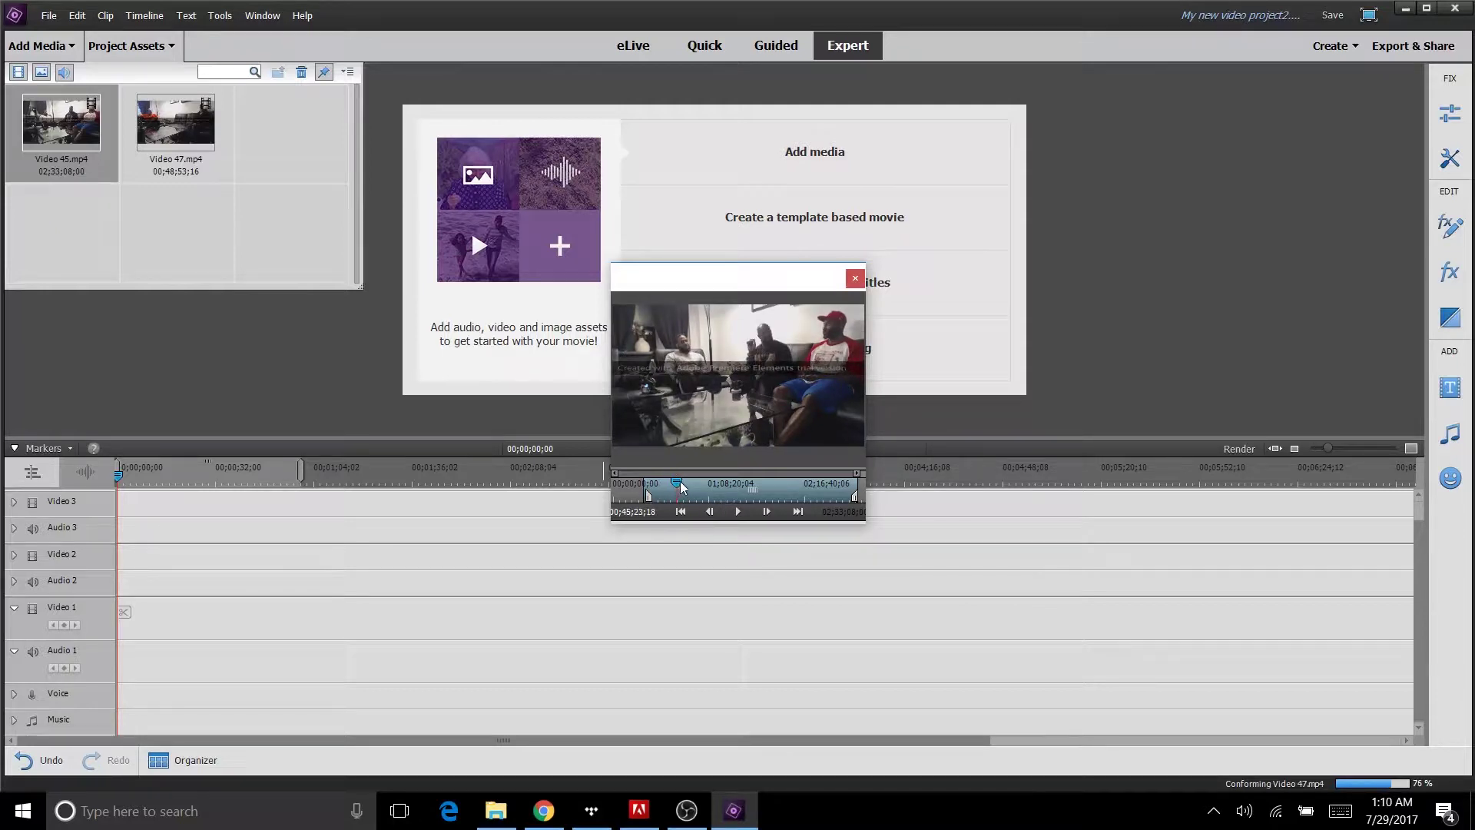
key(o)
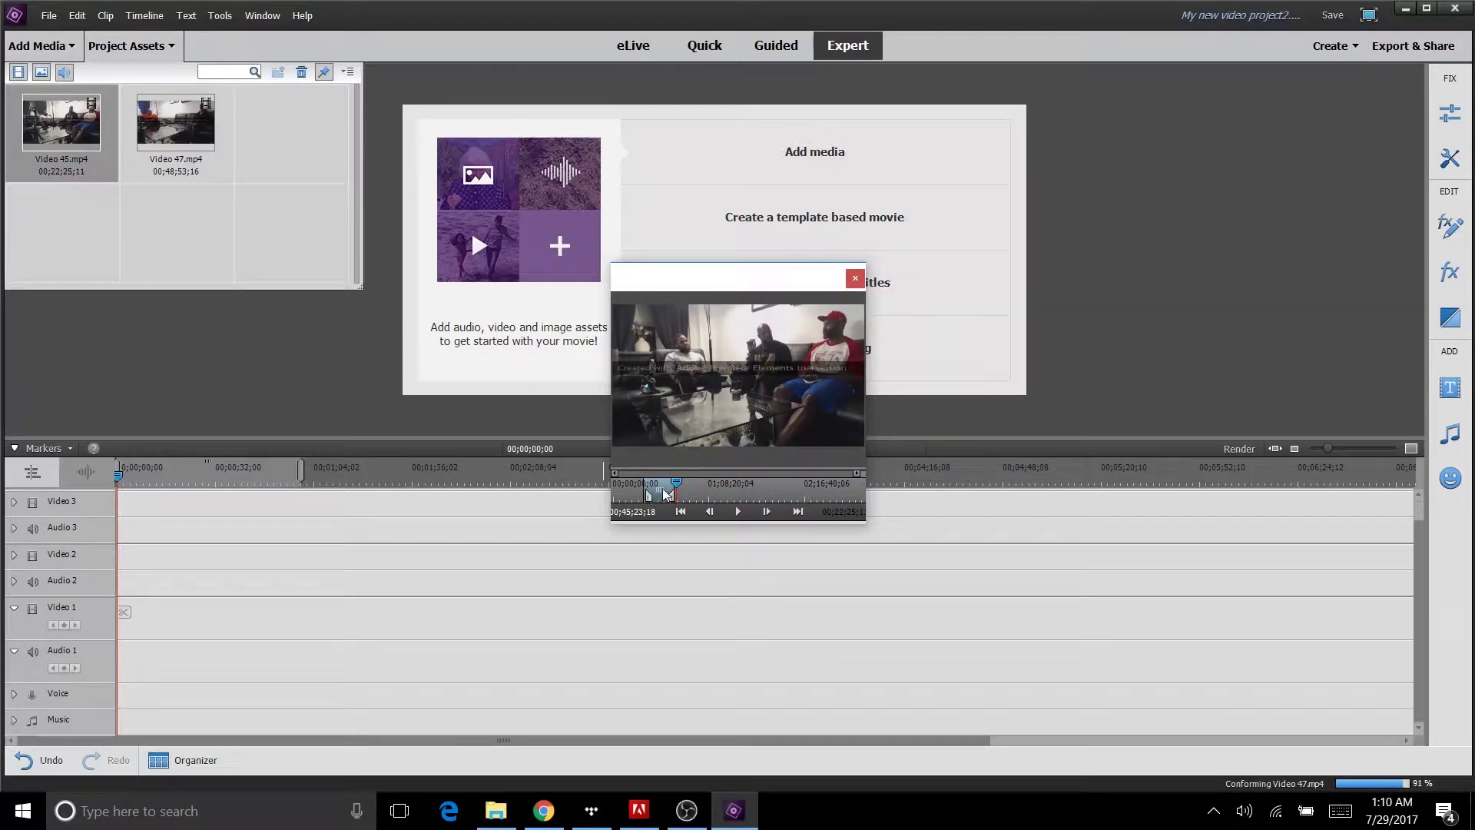
drag(655, 413, 131, 670)
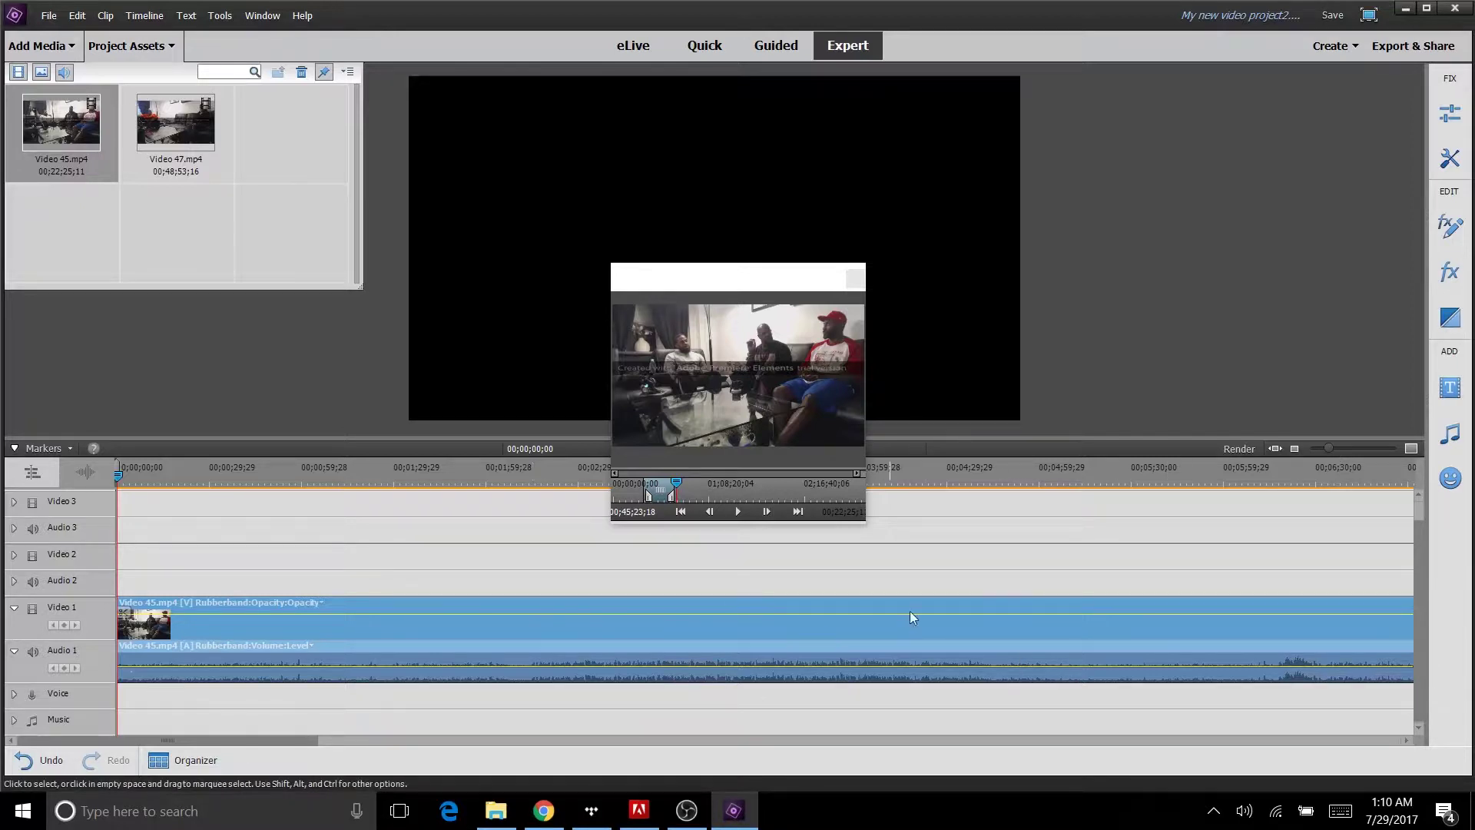
drag(1327, 448, 1290, 446)
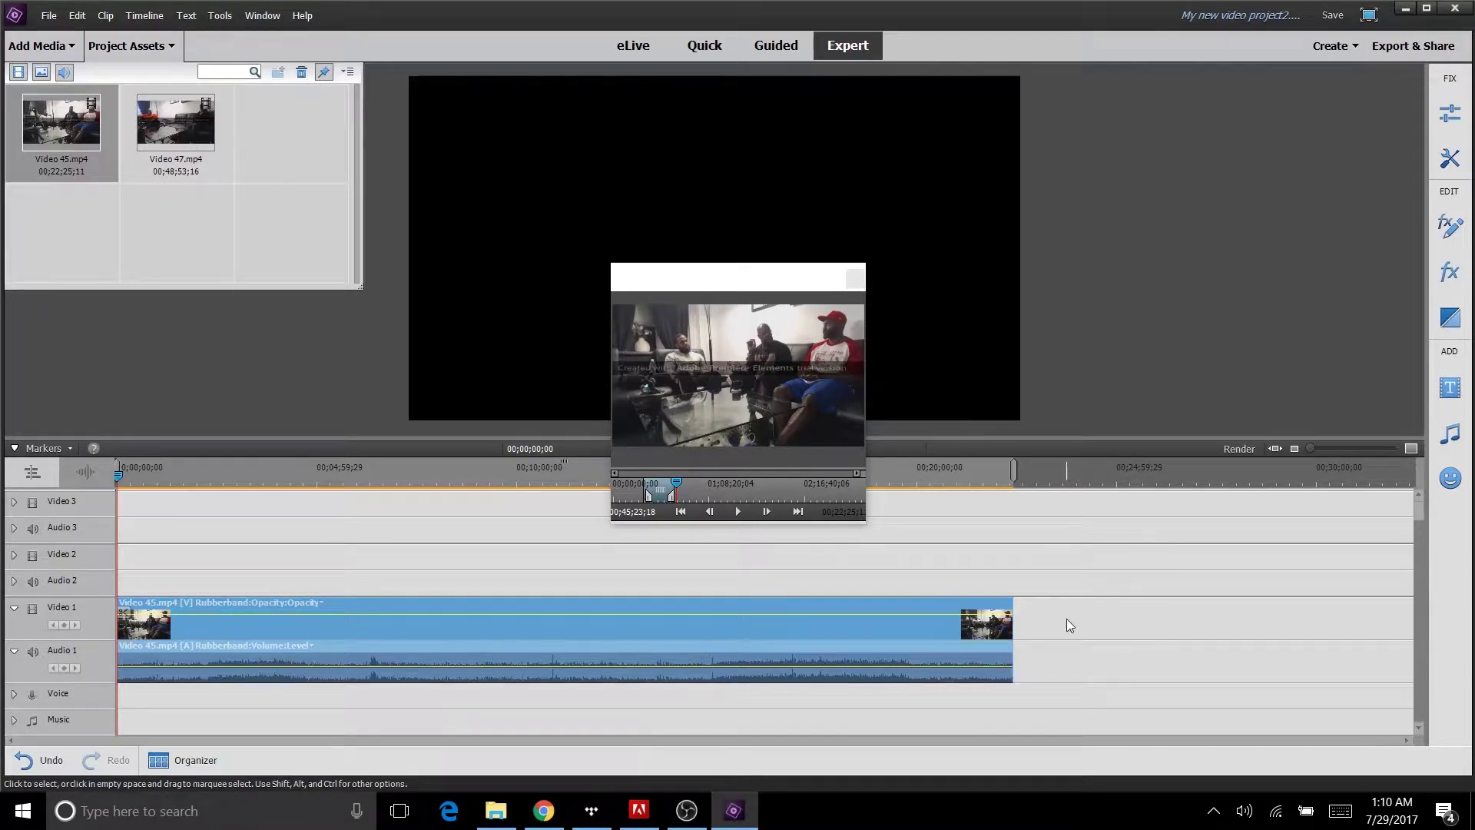
Trim Video 47 with in and out points and place it right after Video 45
click(173, 133)
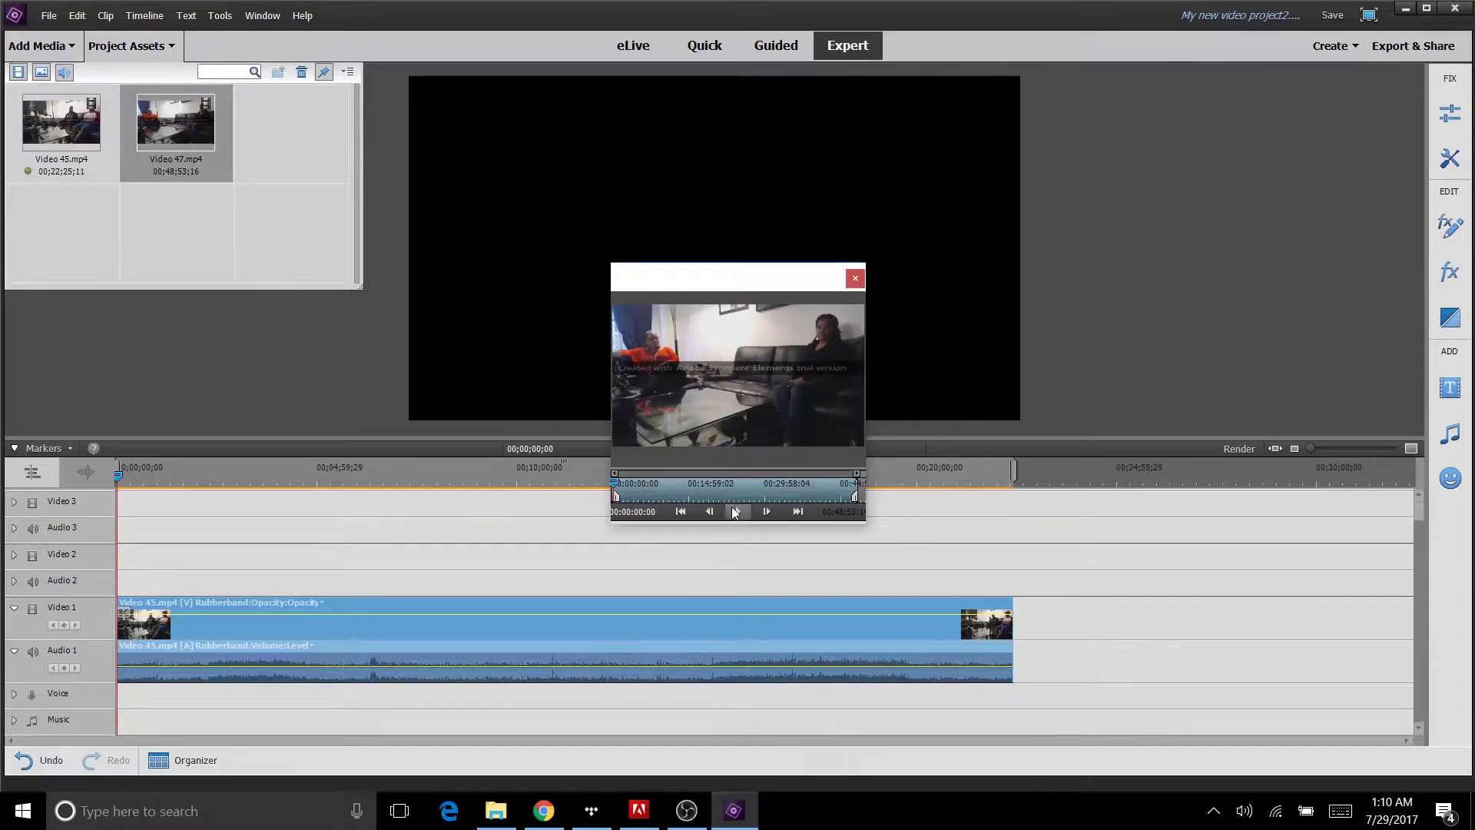
drag(615, 483, 657, 490)
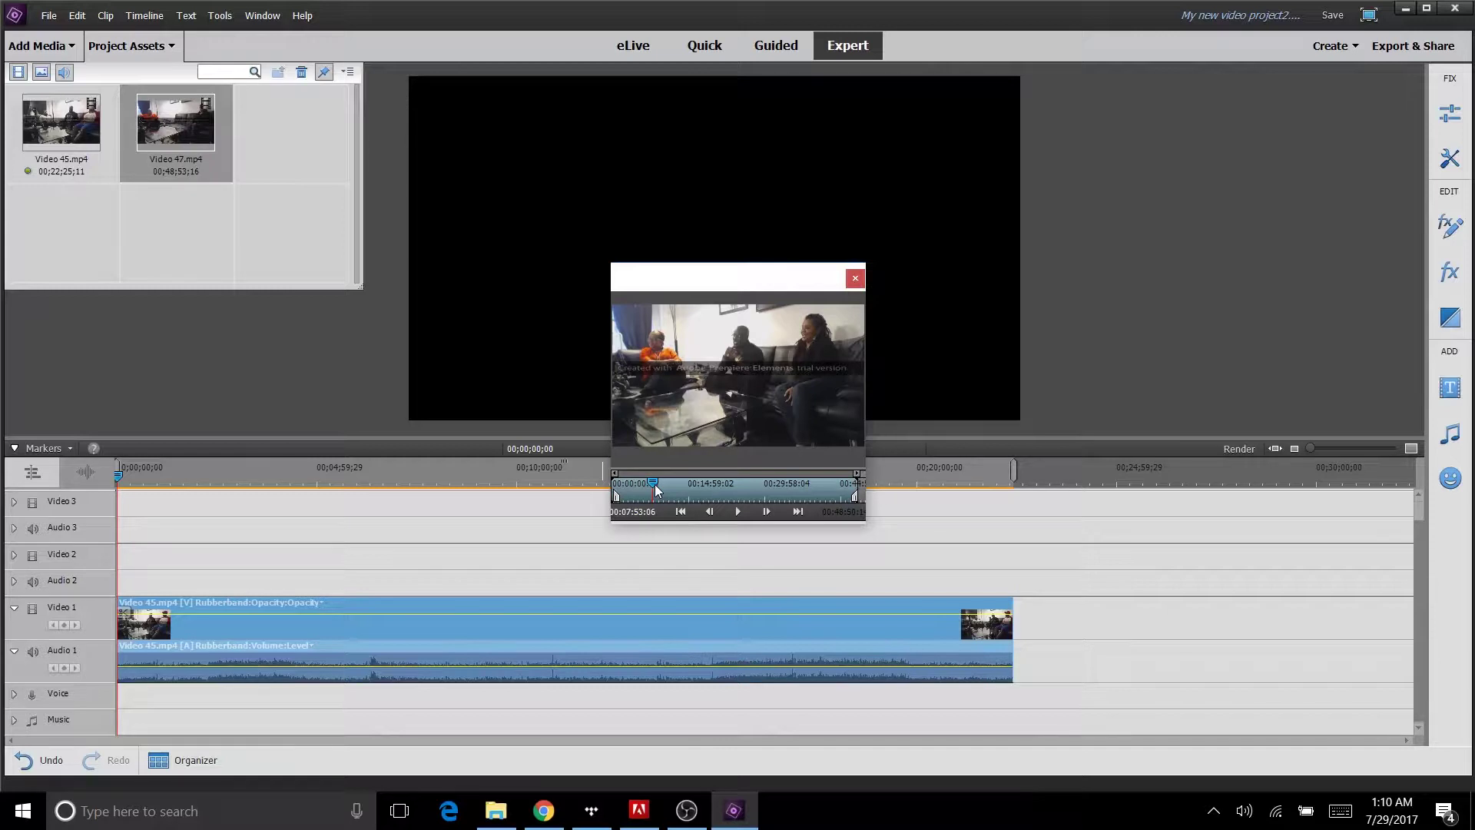
key(i)
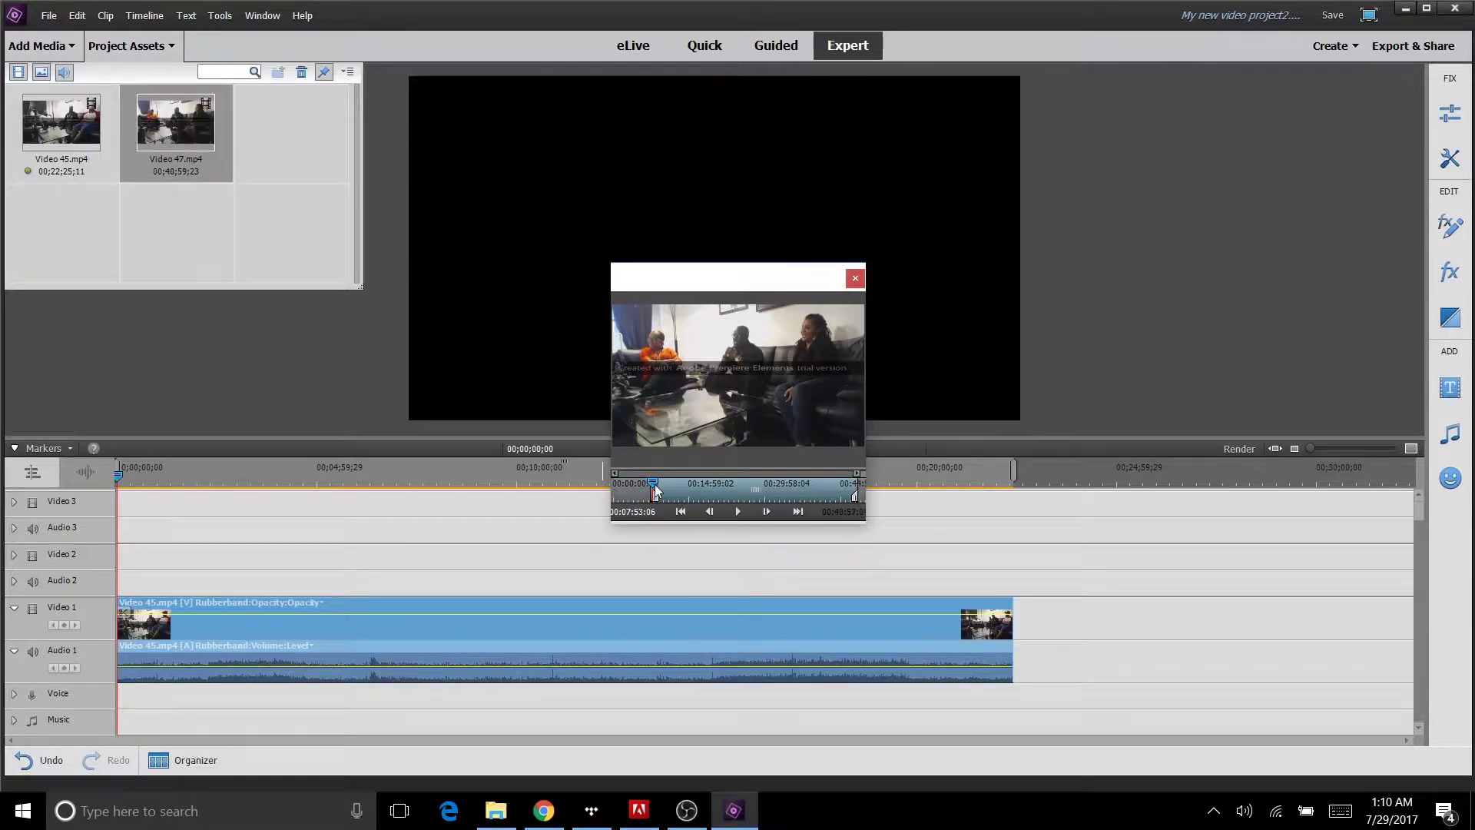
drag(654, 484, 689, 485)
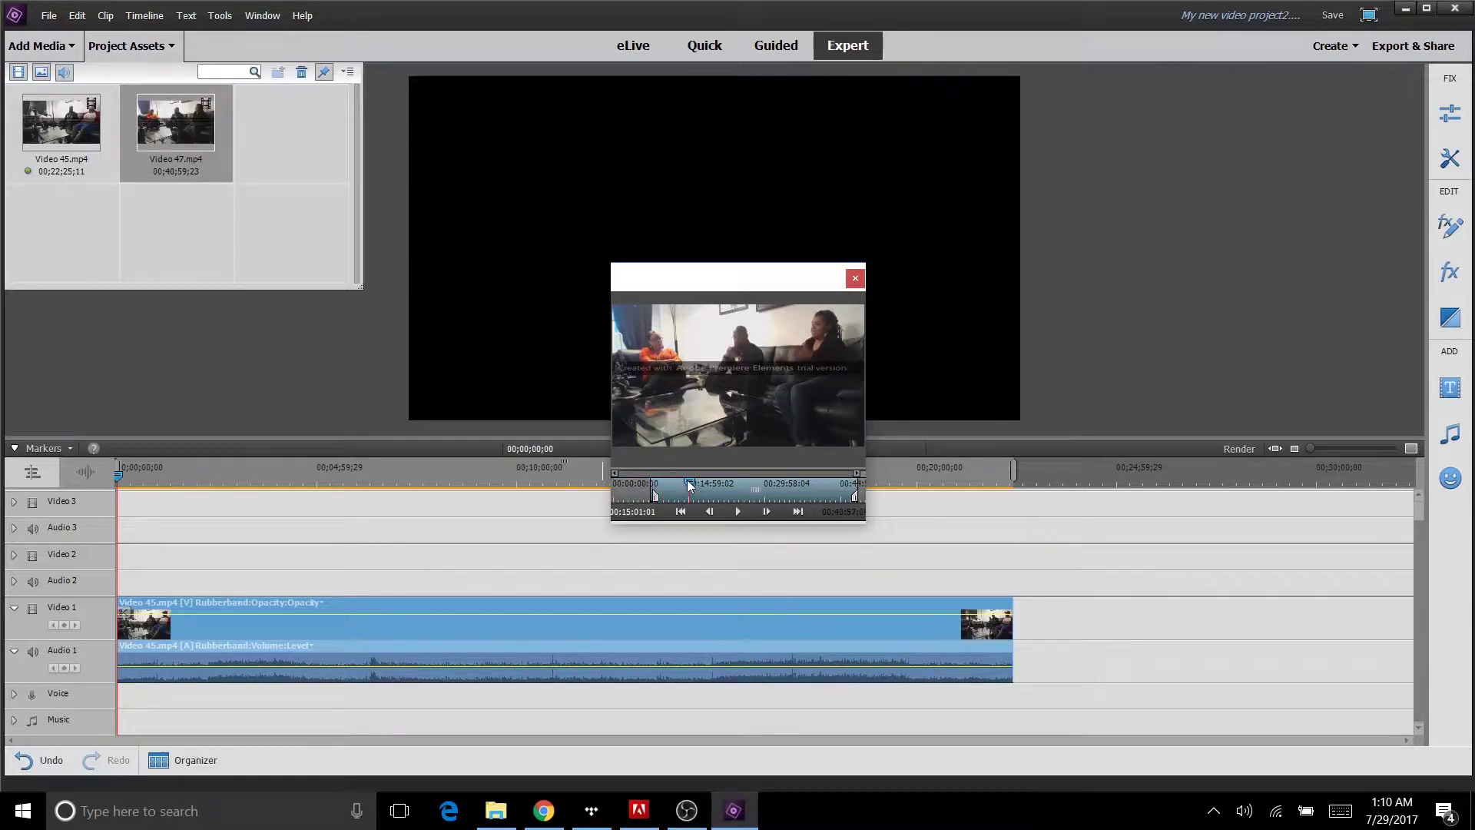
key(o)
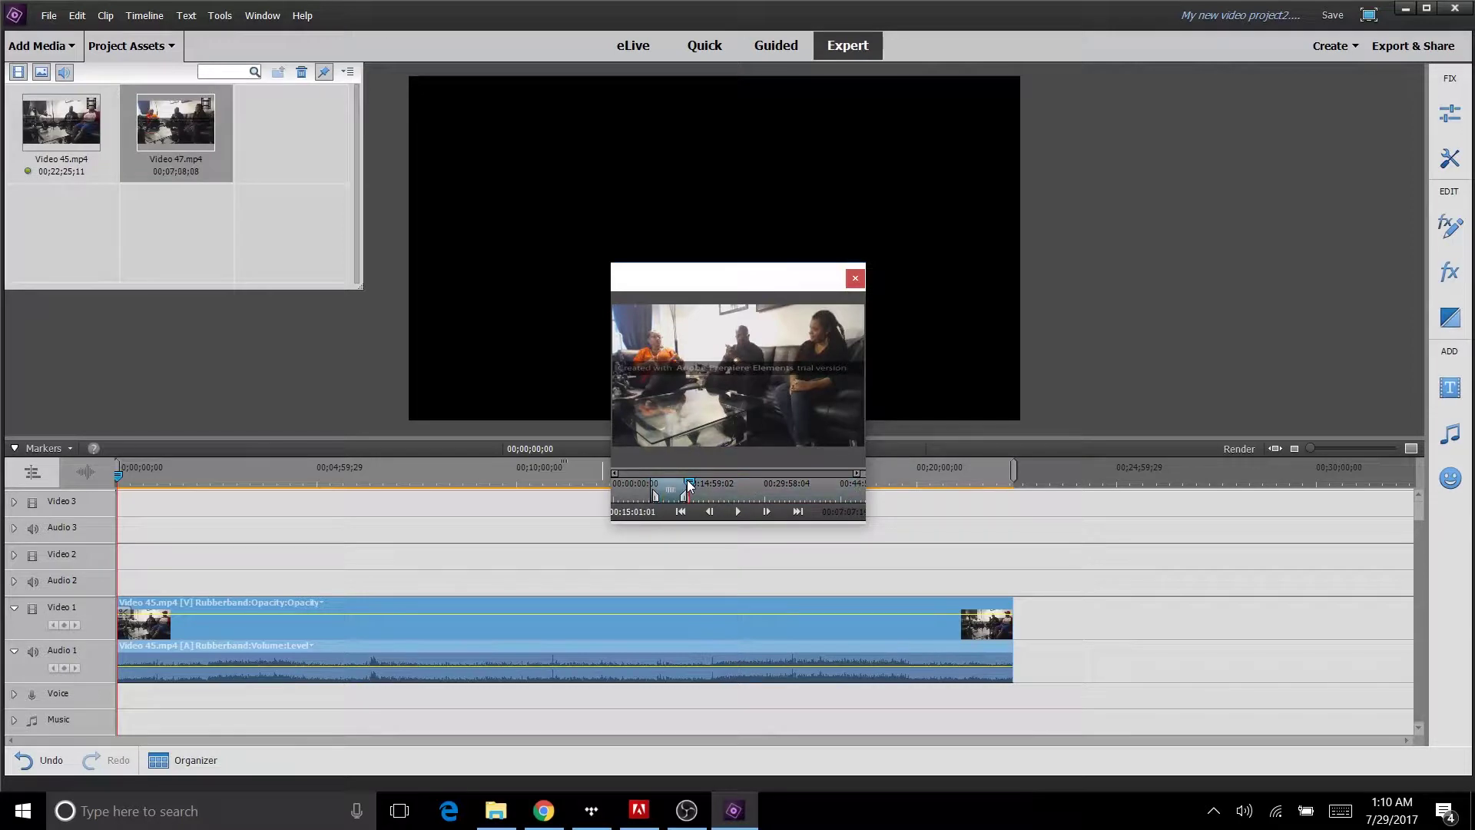
drag(700, 394, 1021, 642)
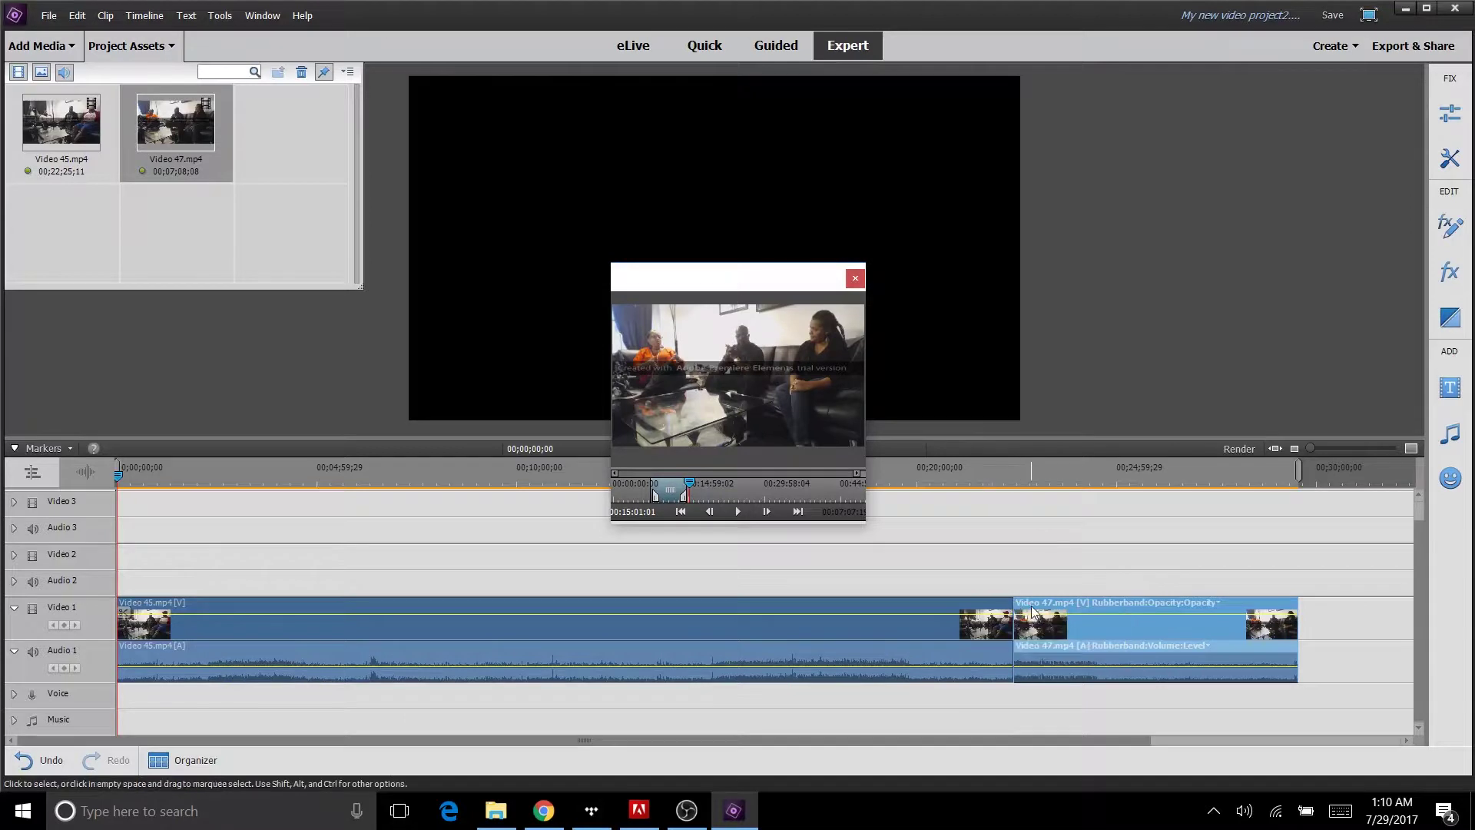
Scrub through Video 45 on the timeline, then close the floating clip preview
click(1030, 473)
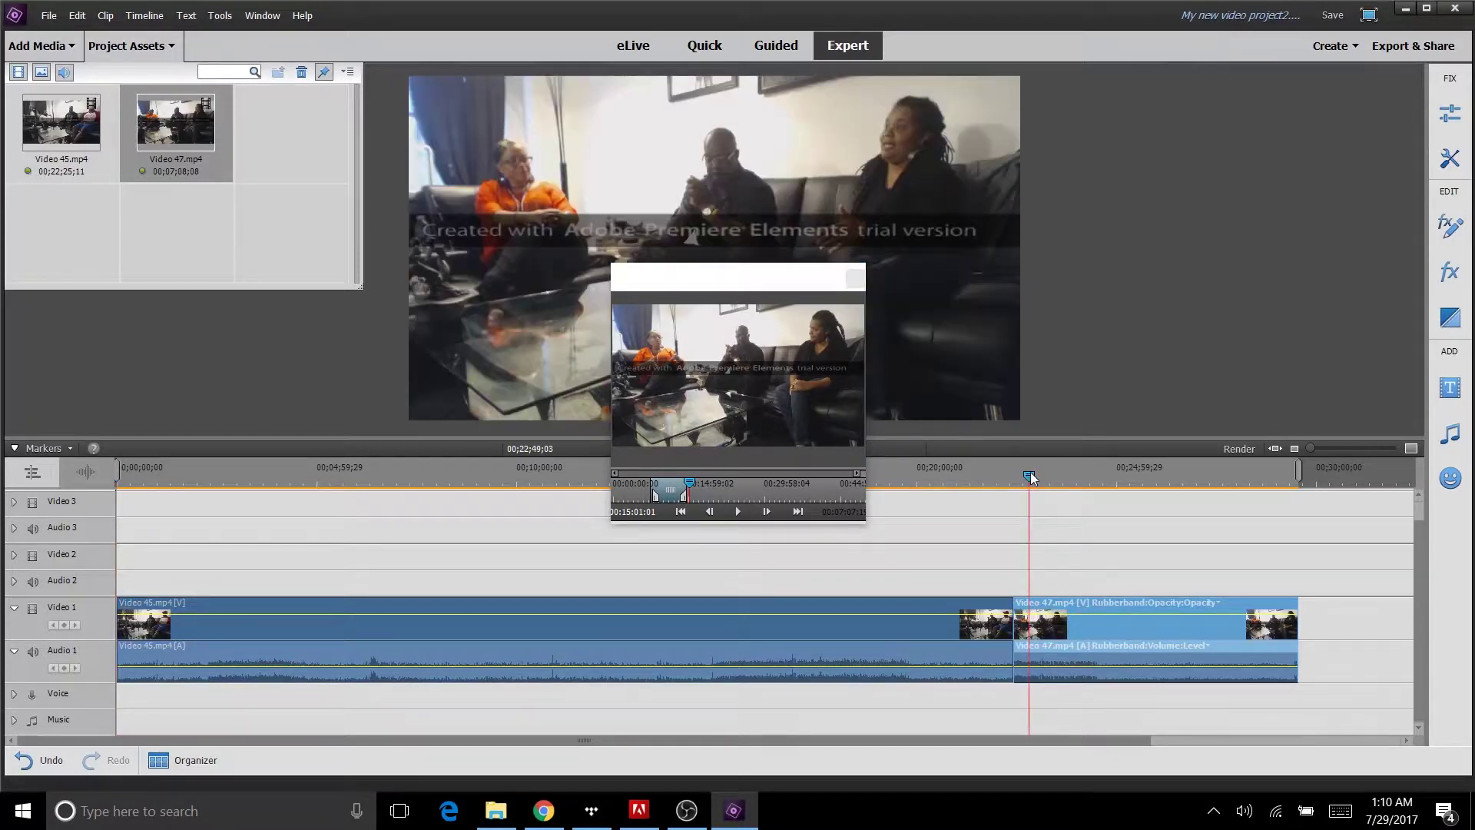
click(216, 474)
drag(215, 473, 244, 478)
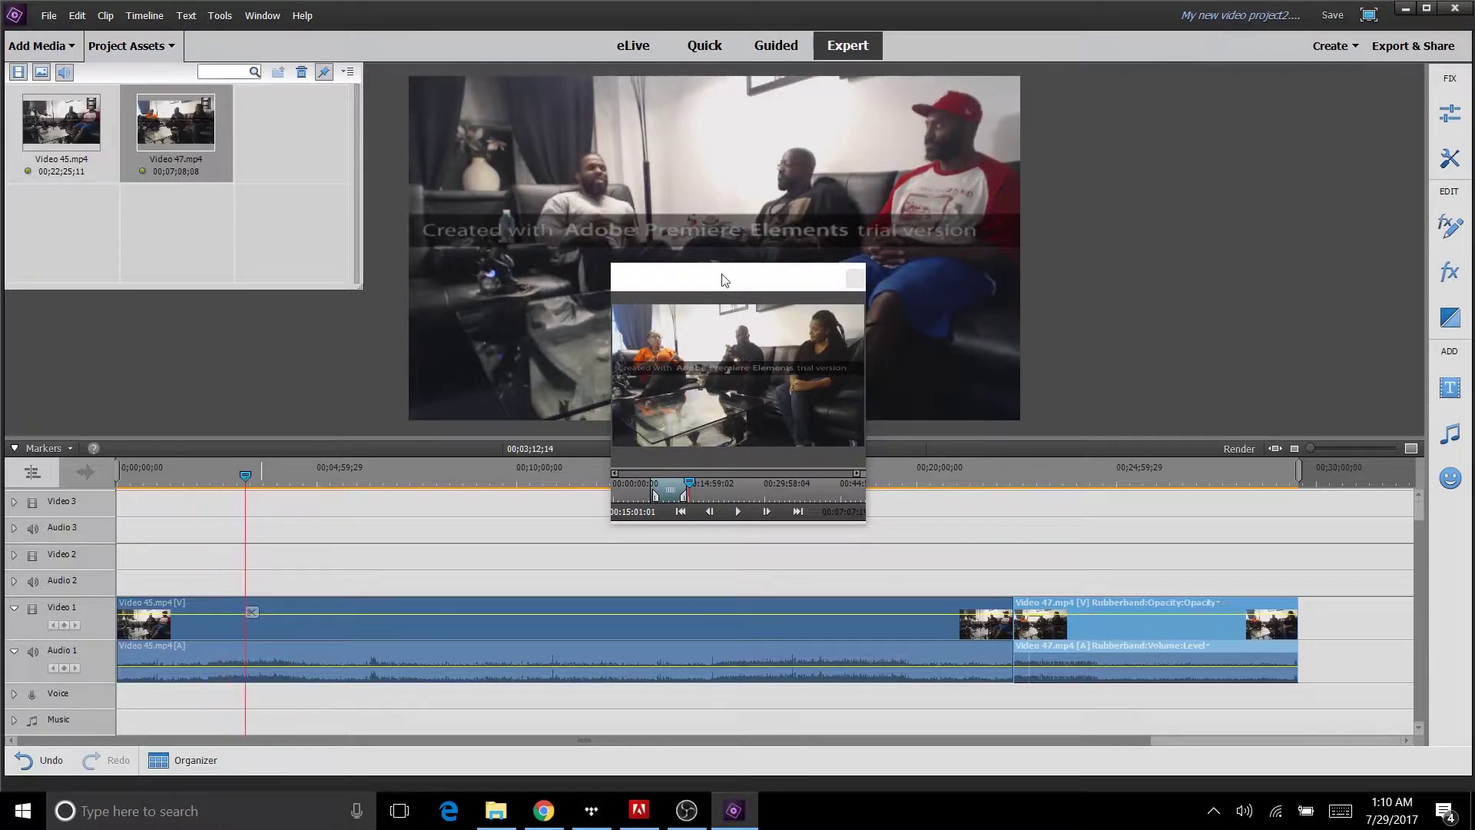
click(855, 278)
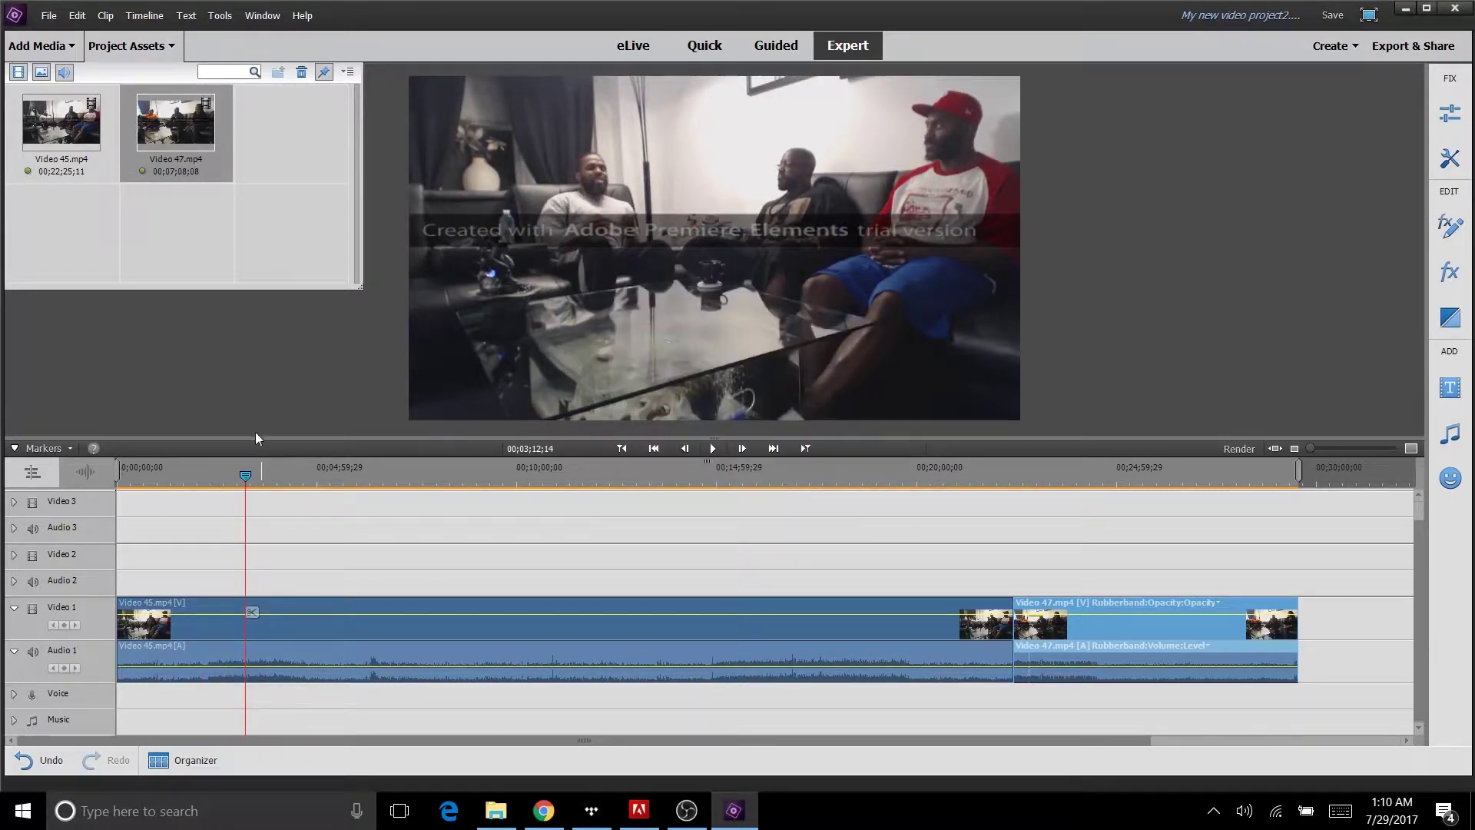
Scrub and play the timeline to review Video 45's opening seconds
drag(246, 476, 866, 476)
click(951, 497)
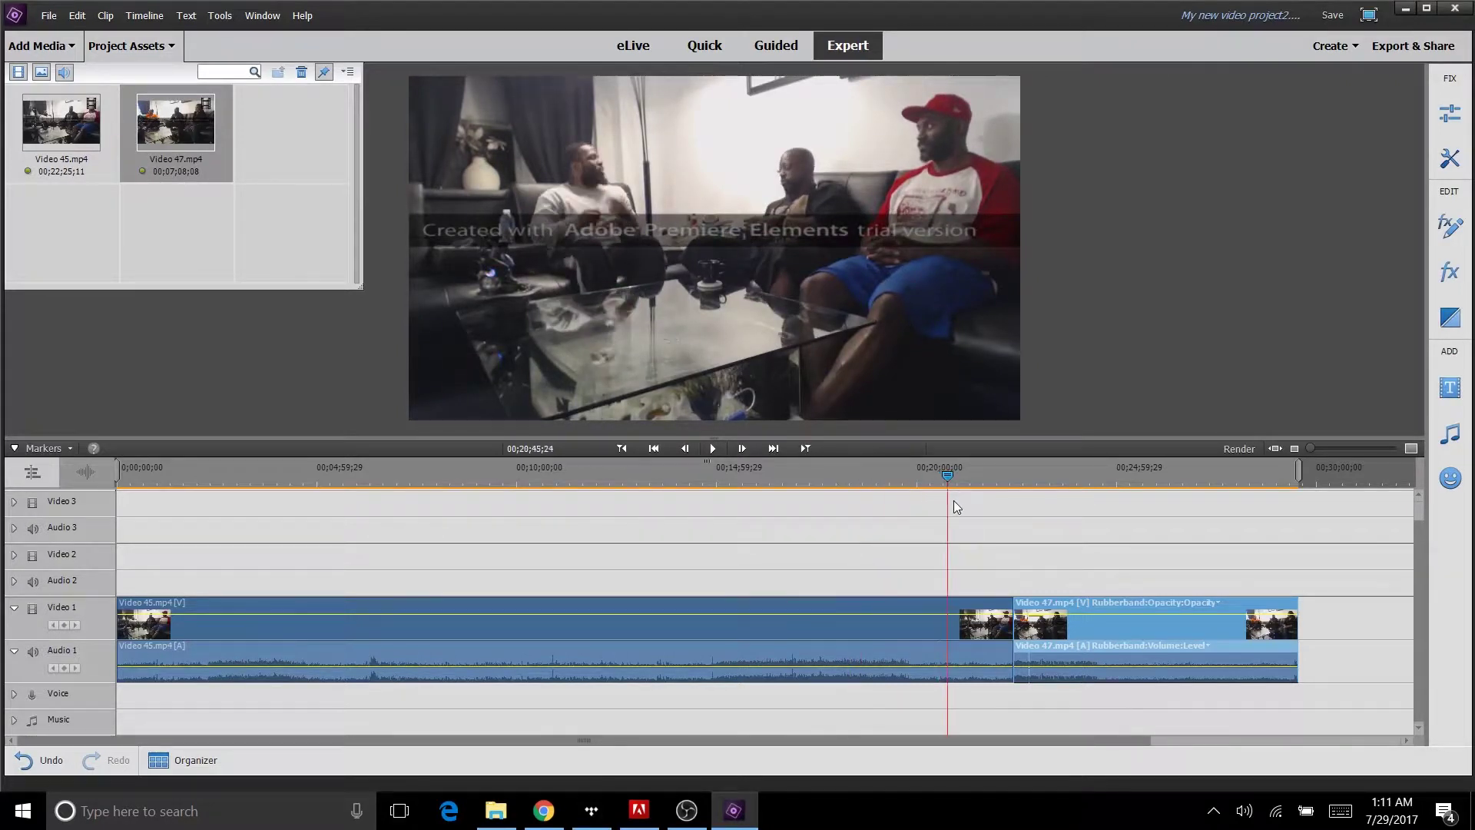
click(118, 498)
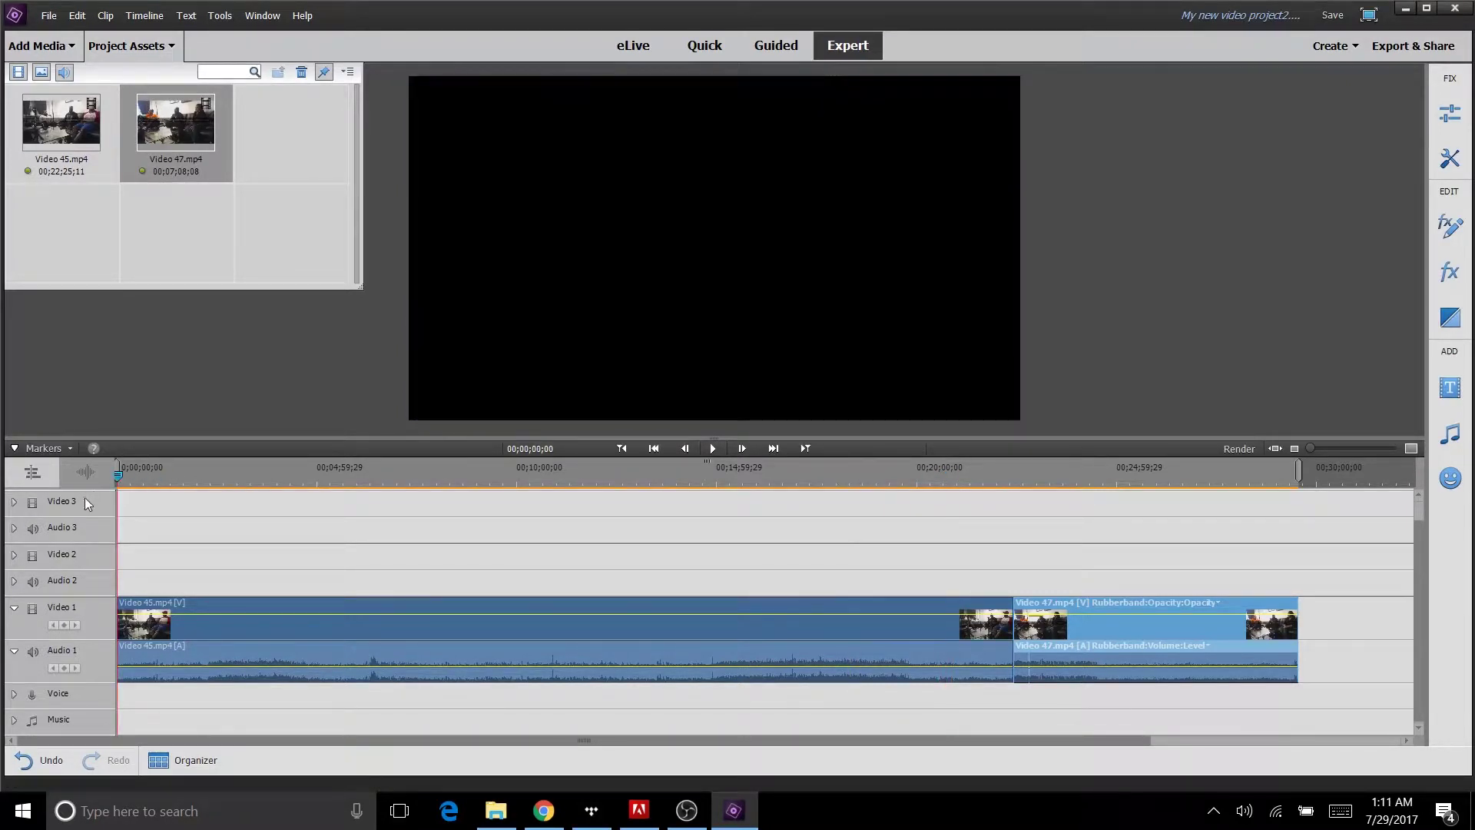
click(713, 448)
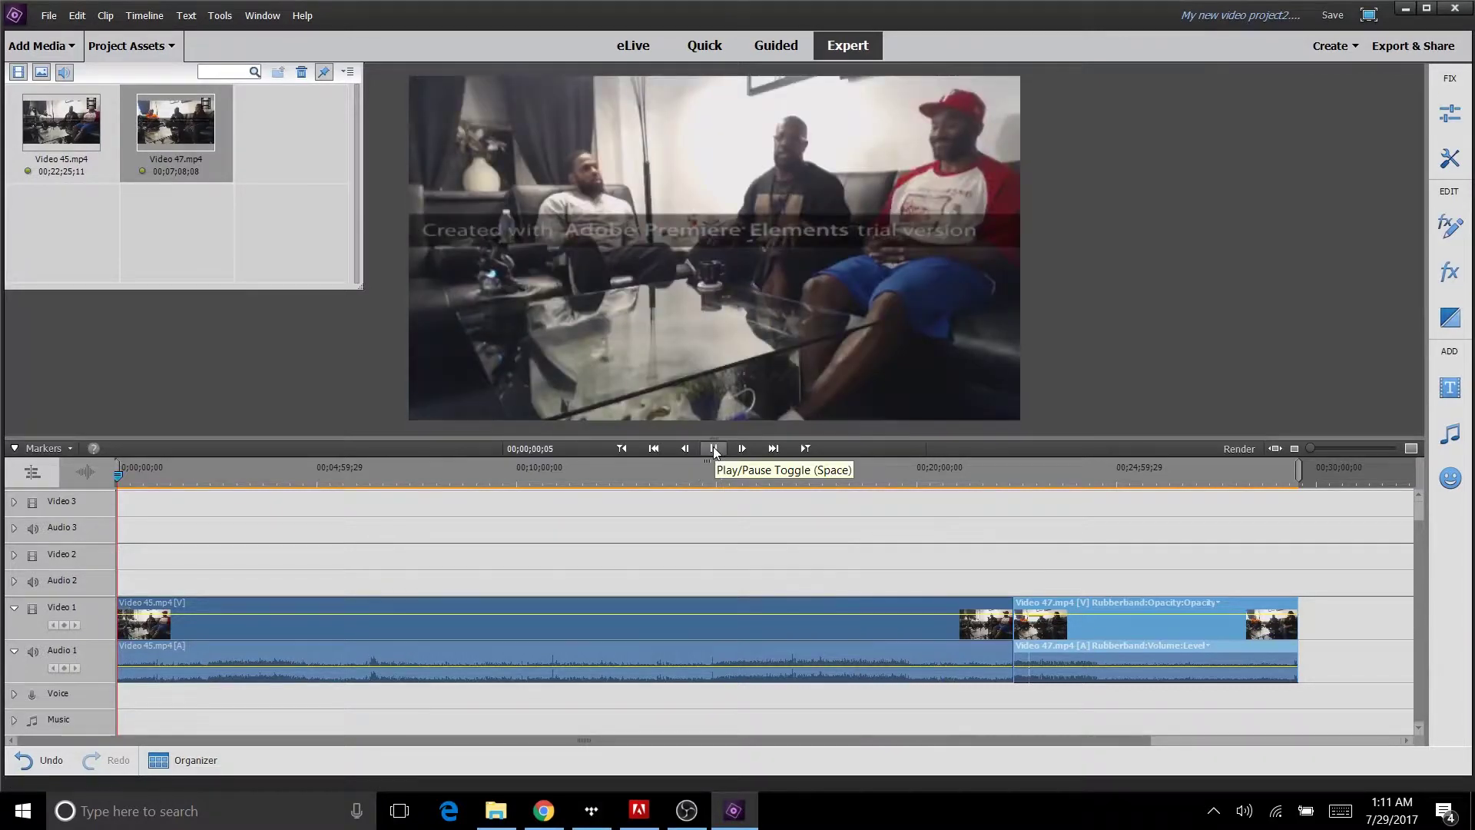
click(122, 472)
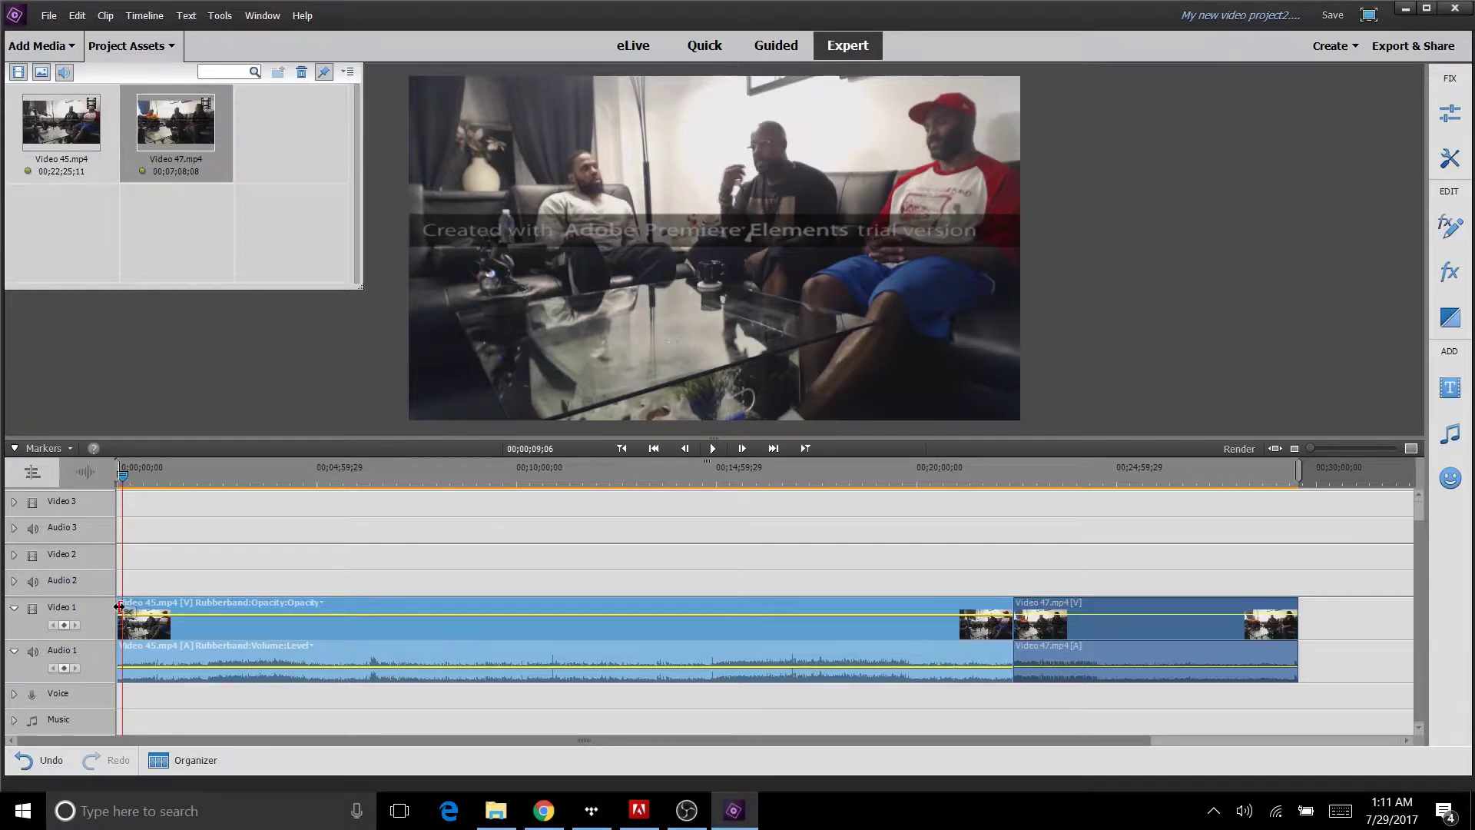
Trim about 9 seconds off Video 45's start, undo it, and open Video 45's preview
drag(119, 607, 128, 610)
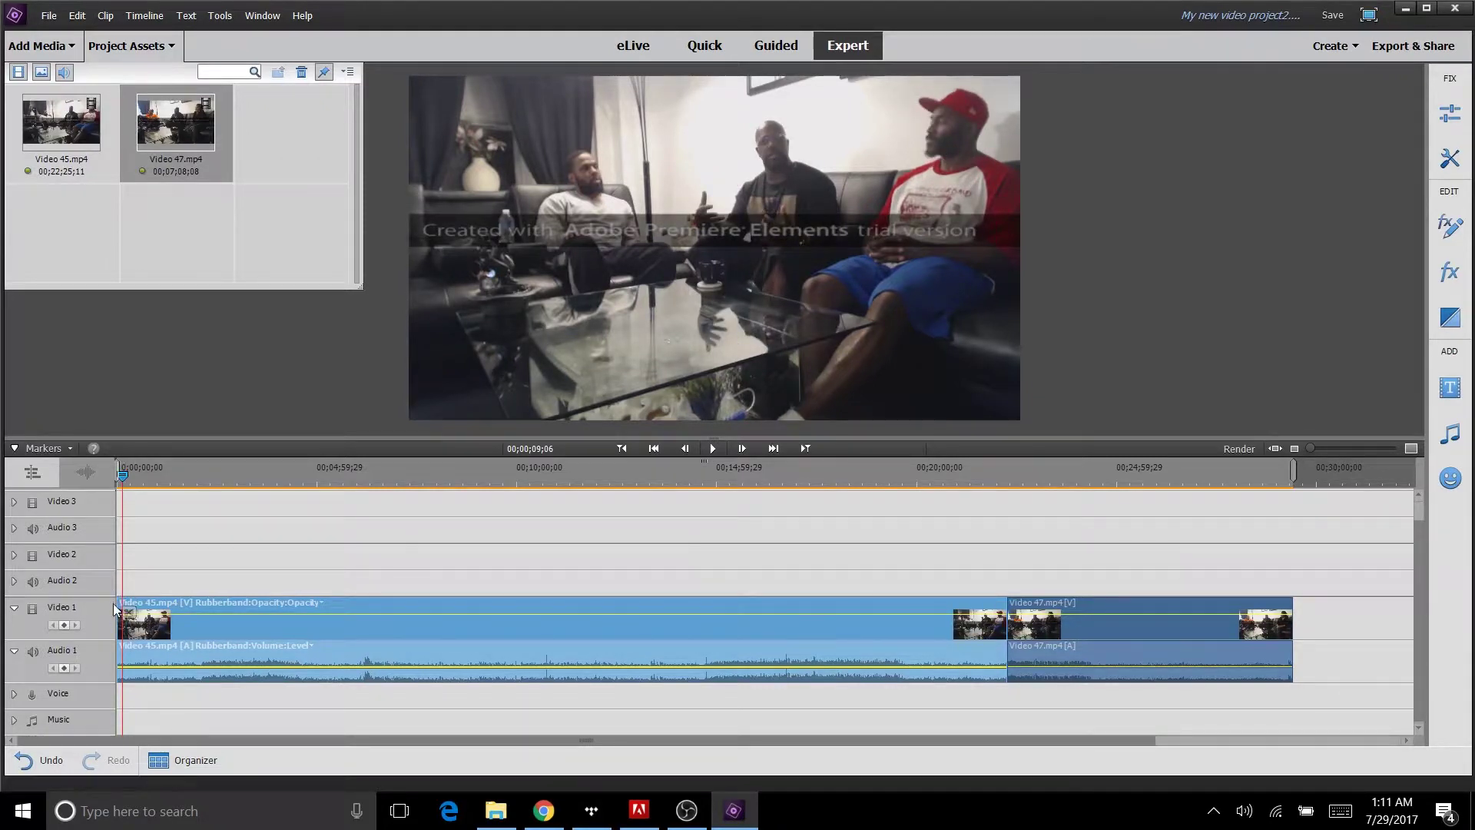
click(117, 472)
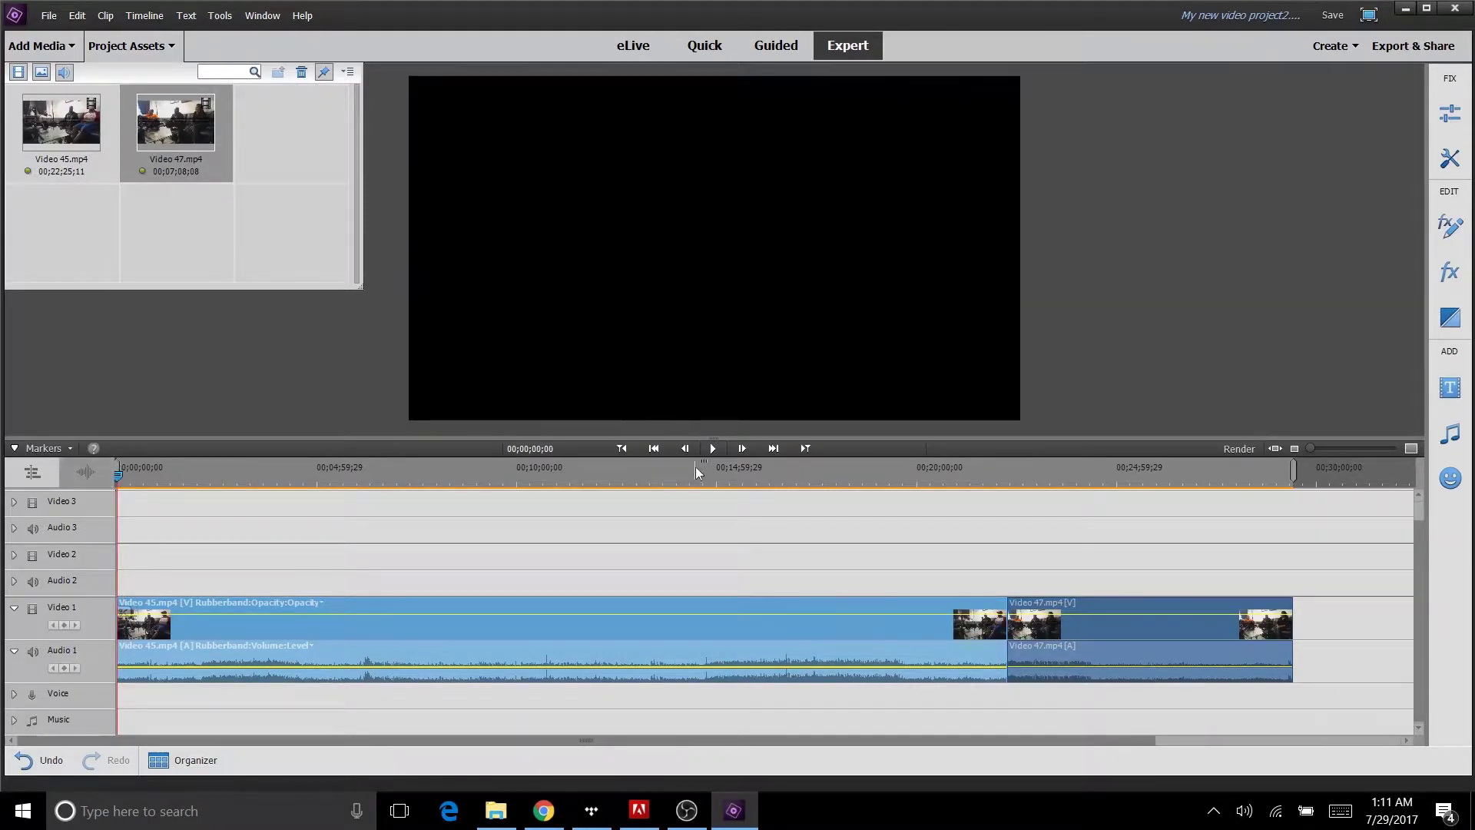
click(127, 477)
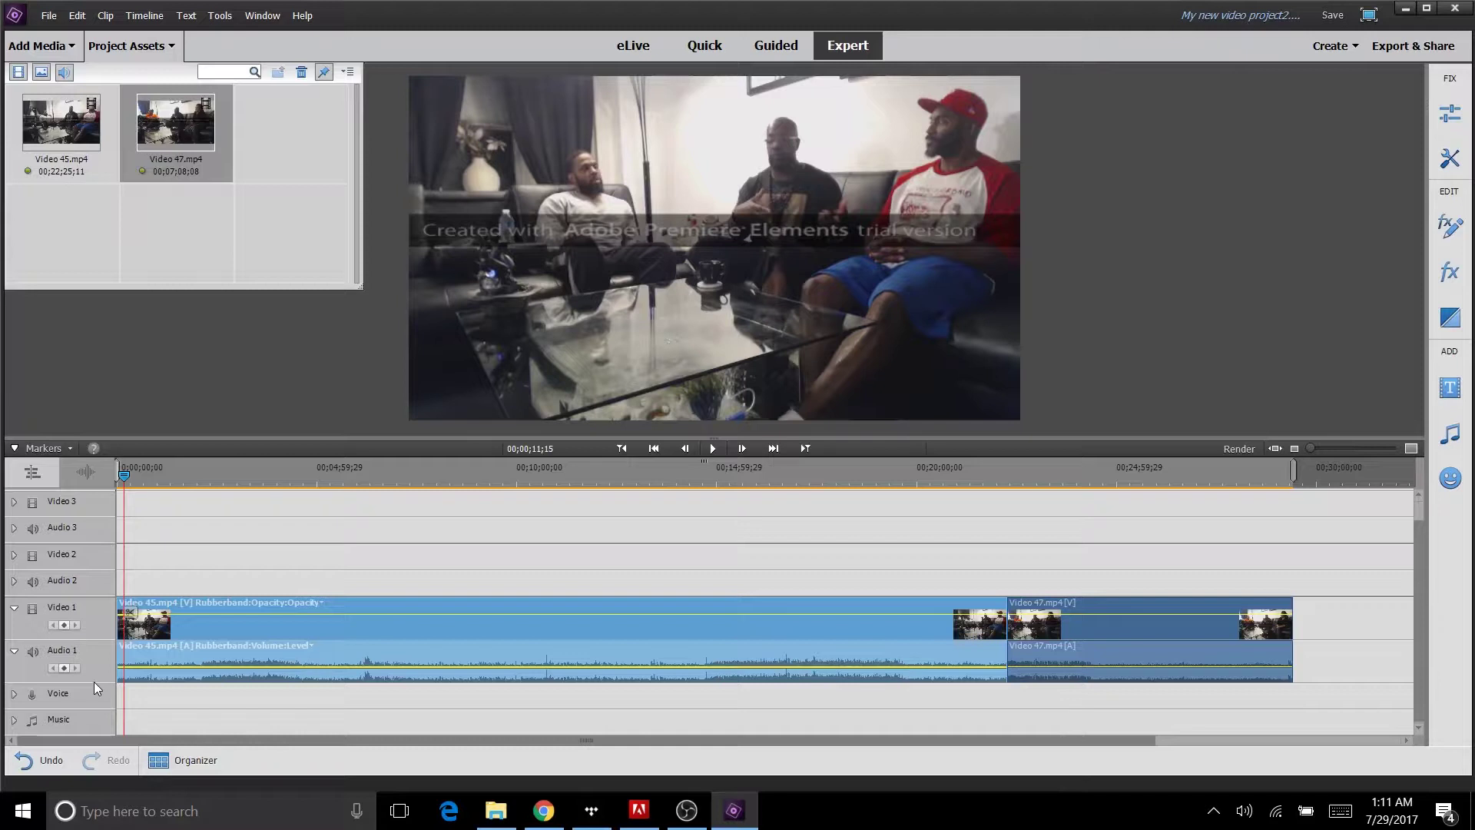
key(ctrl+z)
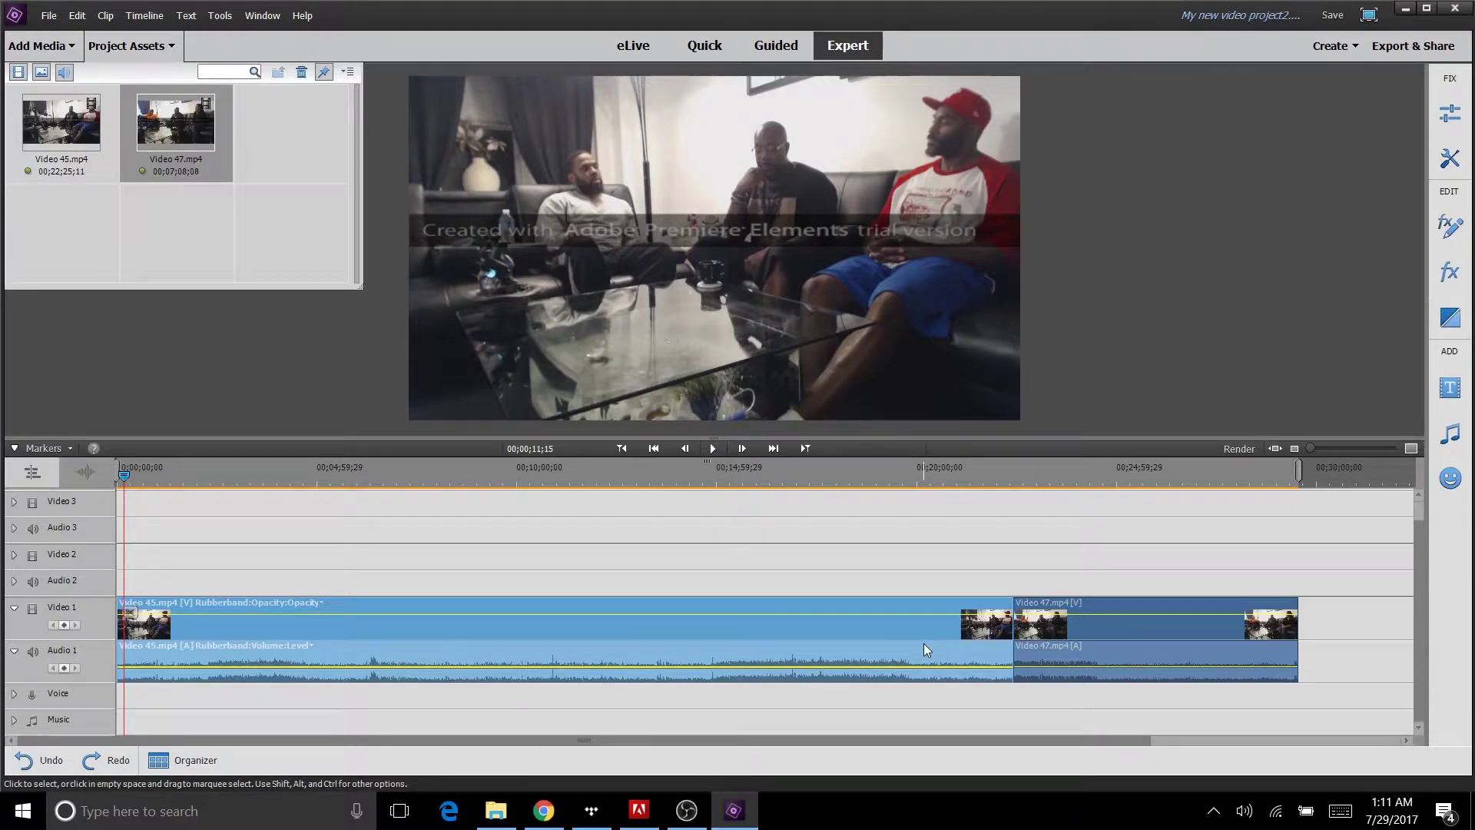
double_click(765, 628)
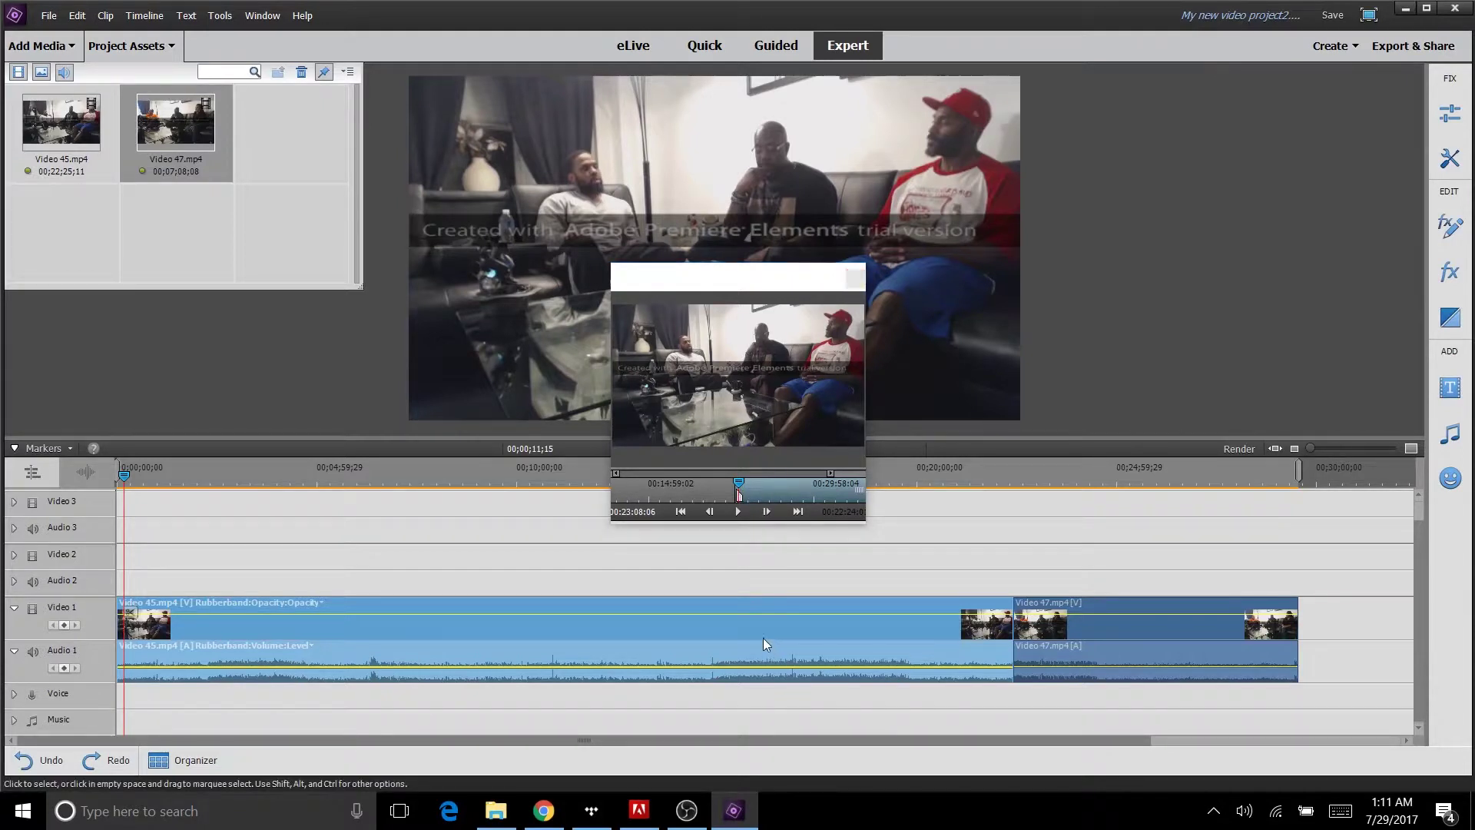
Set Video 45's out point at about 25 minutes in its preview, leaving a gap before Video 47
click(854, 279)
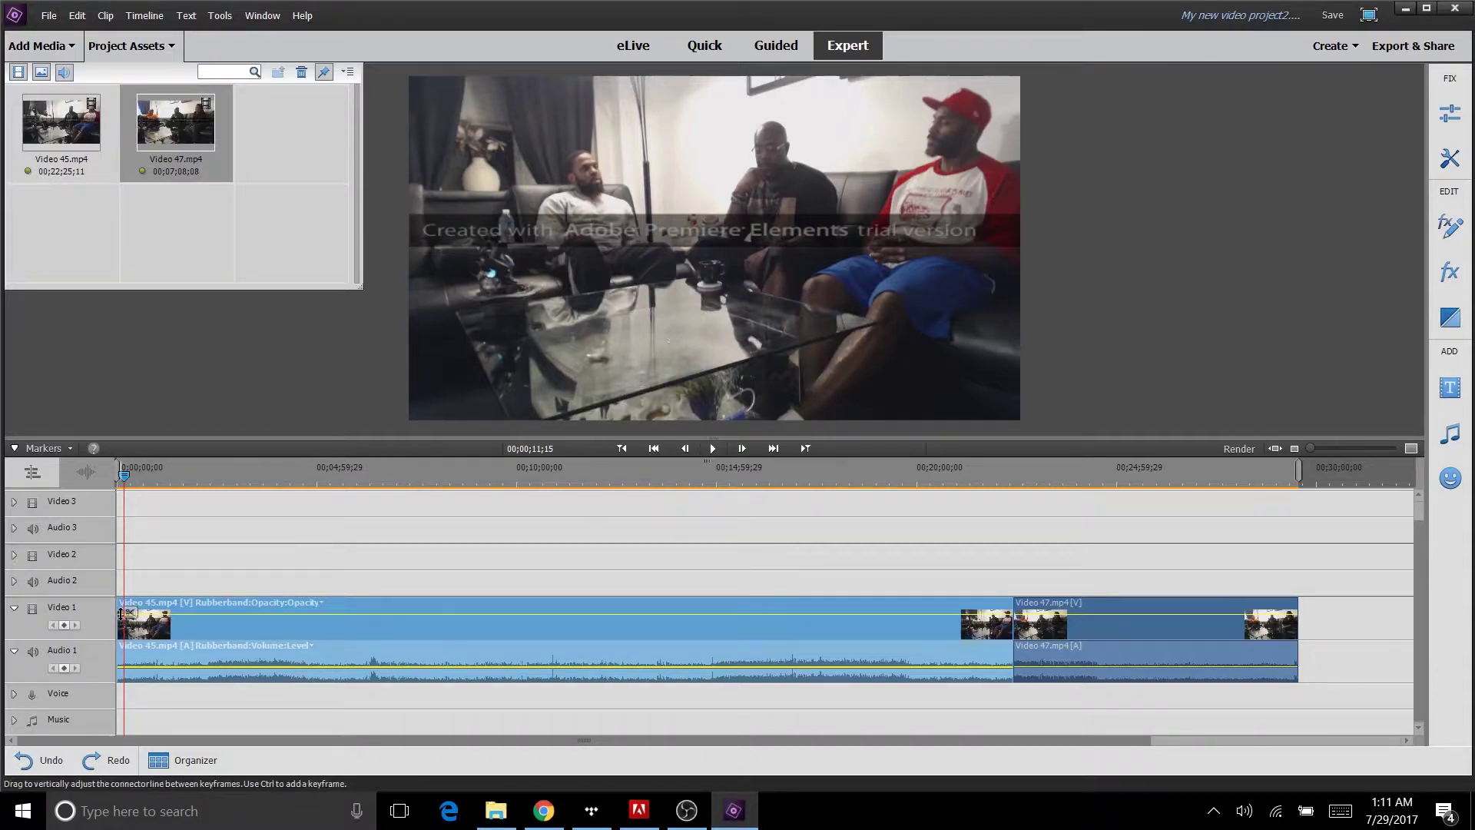
double_click(254, 629)
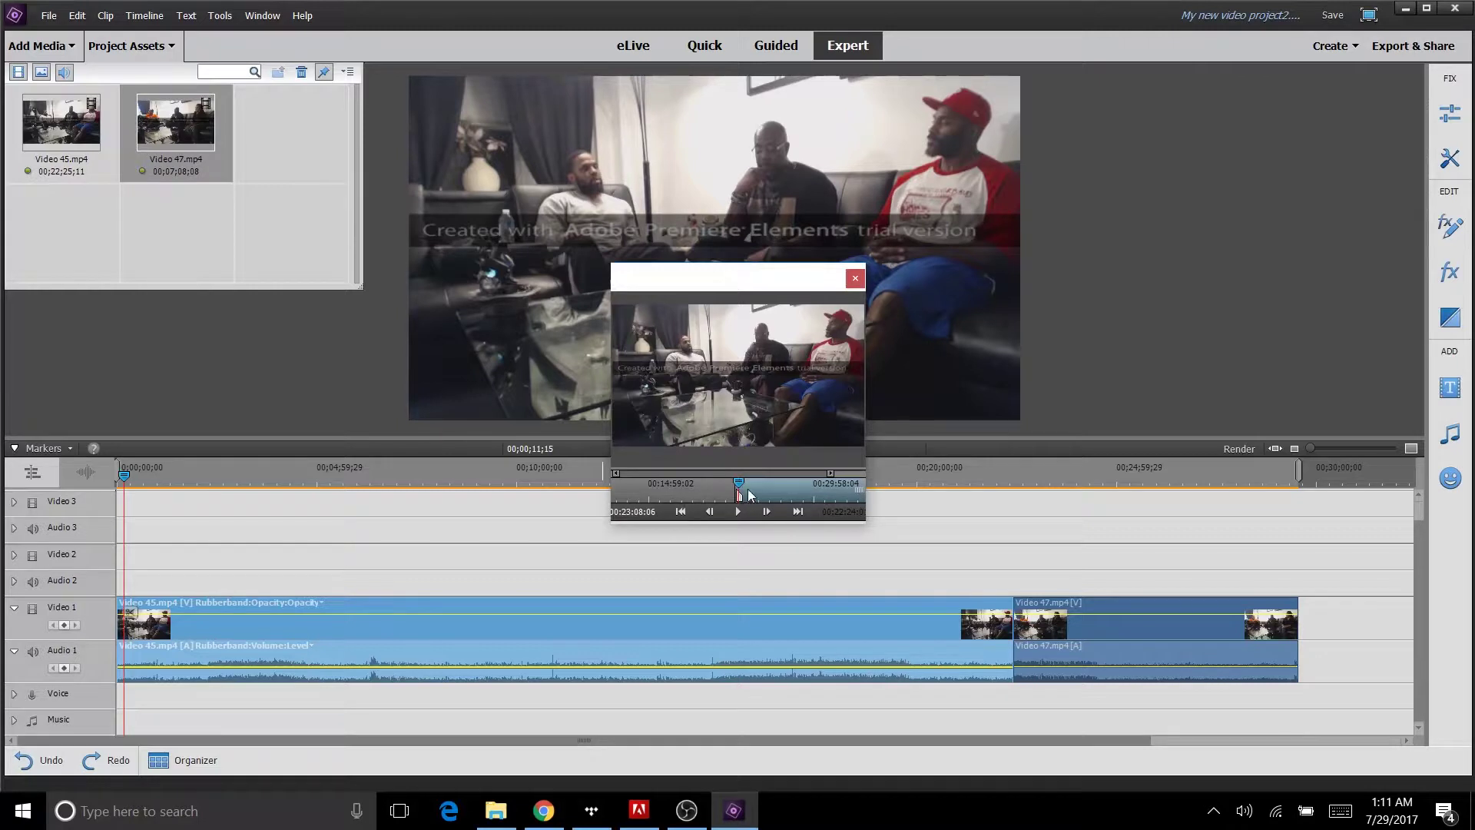
drag(740, 483, 782, 490)
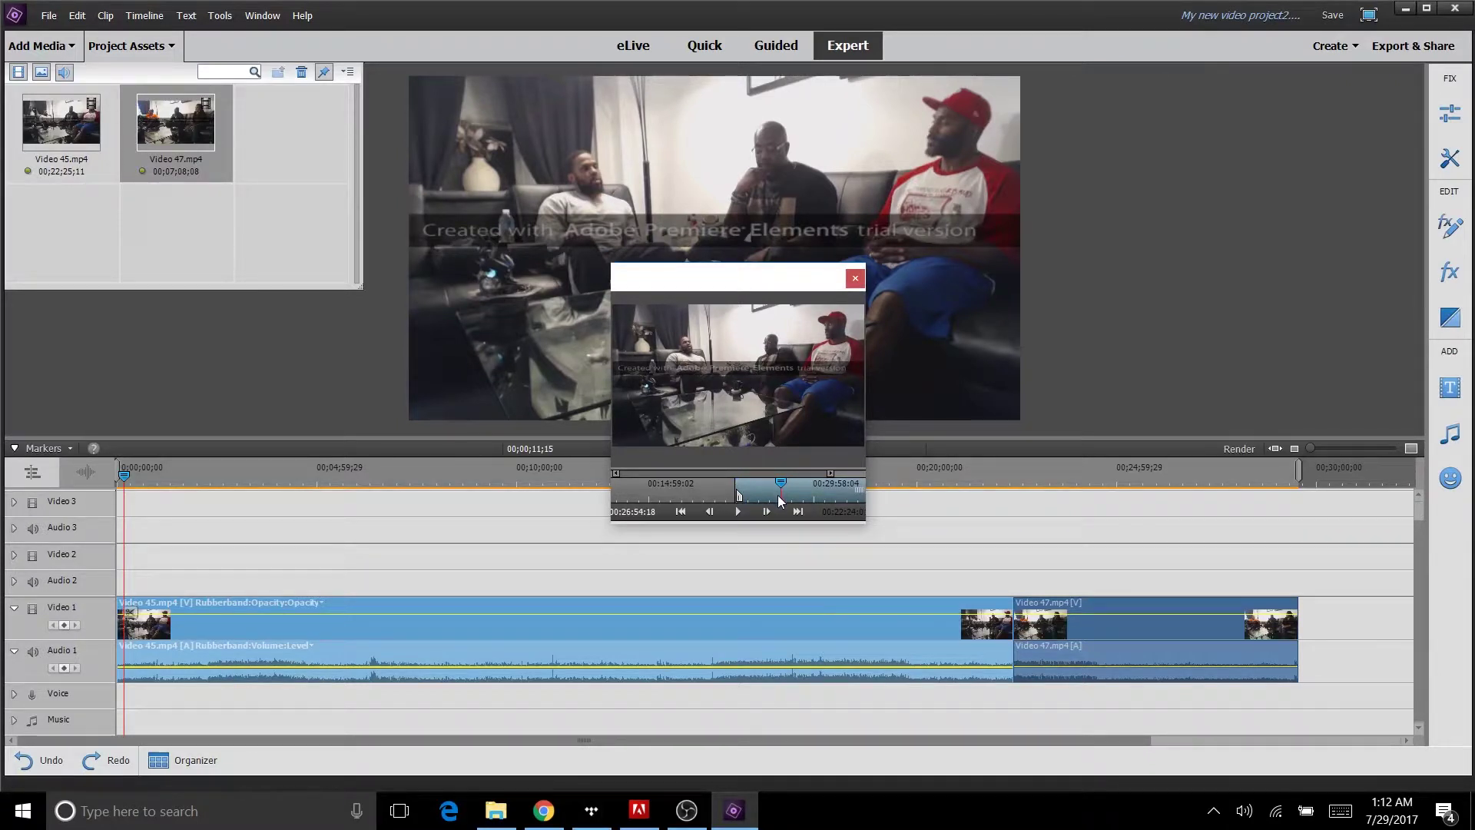
key(o)
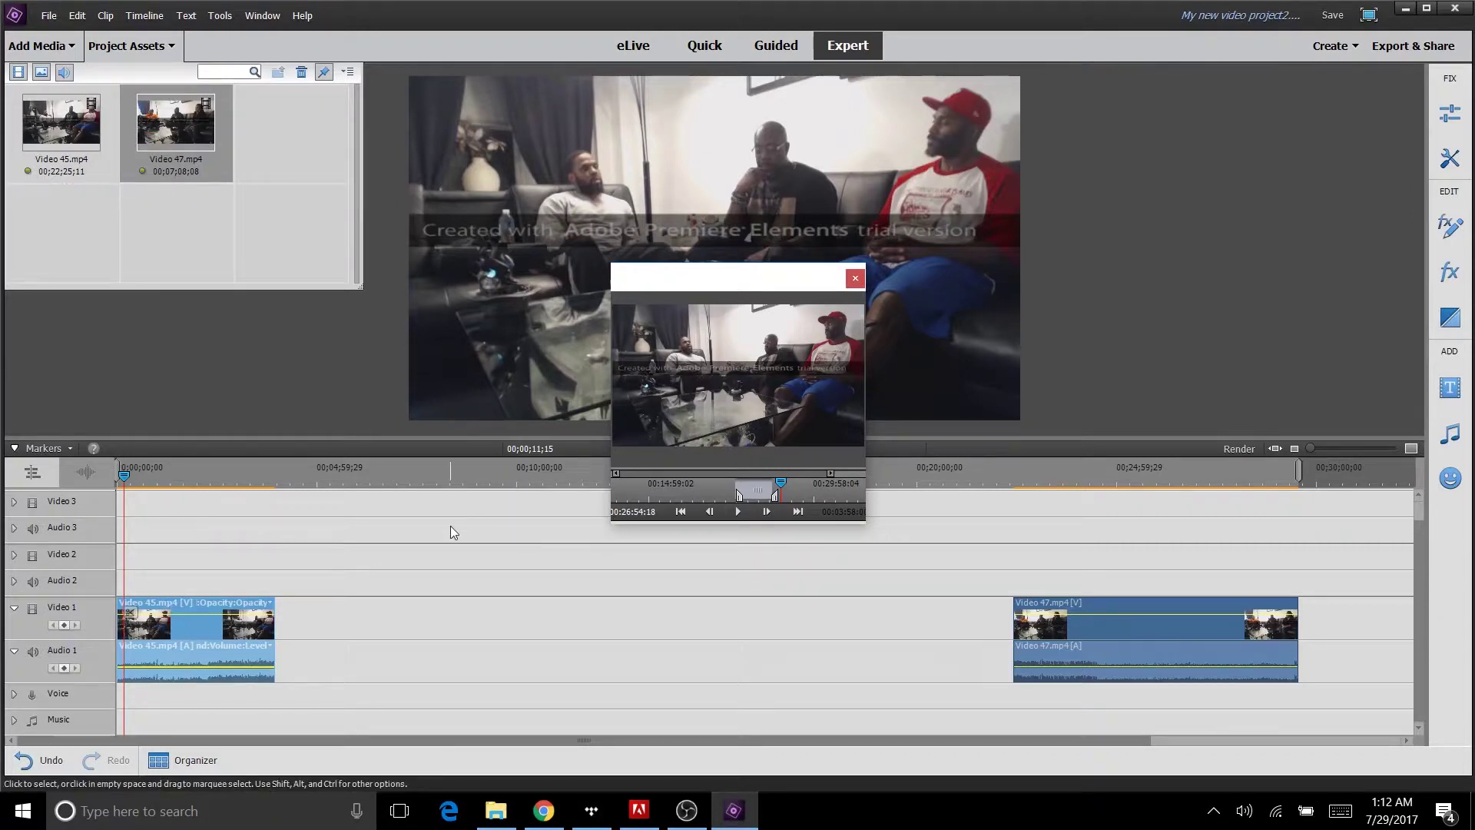
right_click(570, 626)
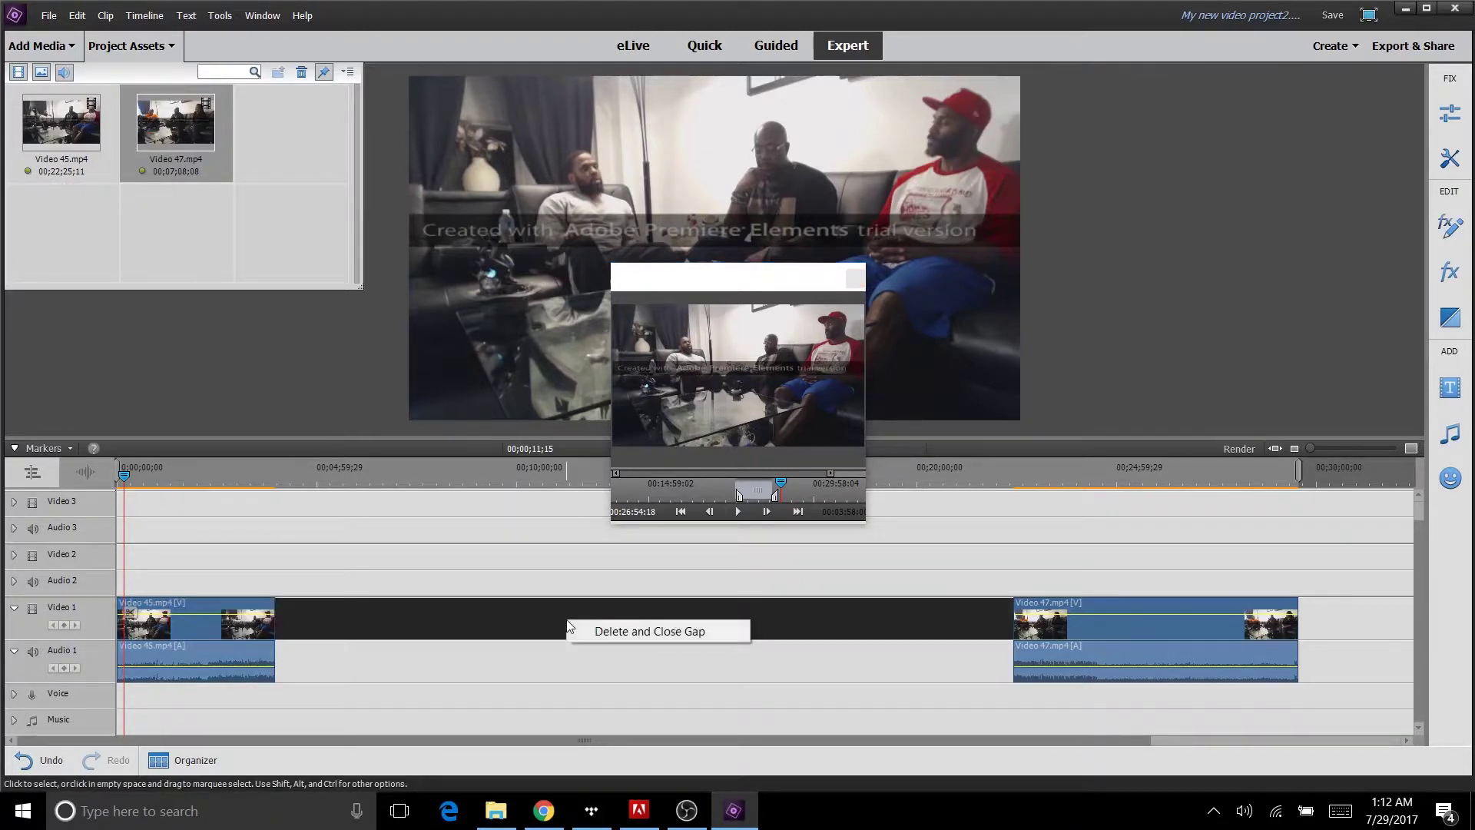
Delete and close the gap so Video 47 butts against the shortened Video 45
click(646, 632)
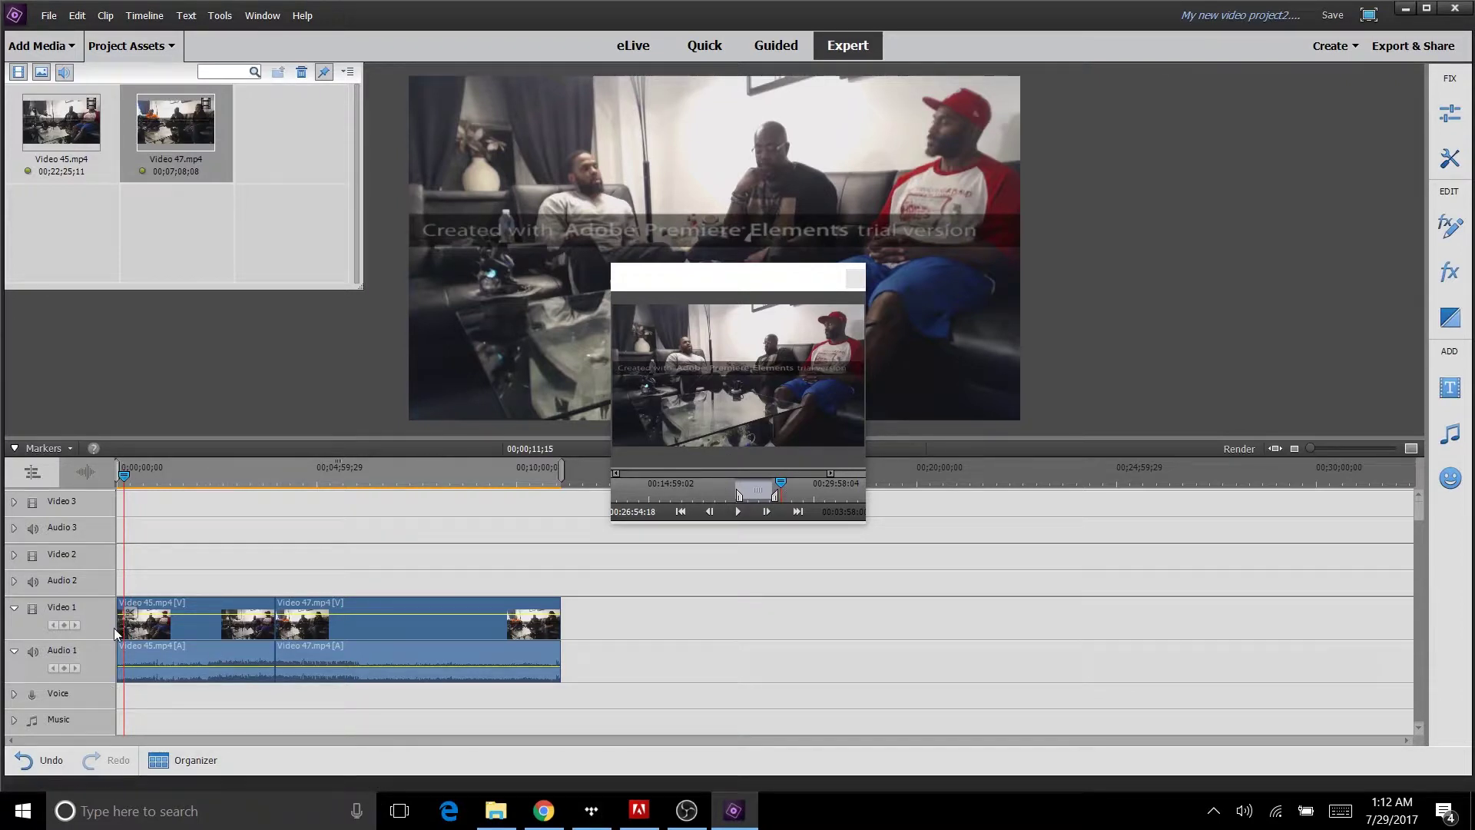
click(284, 648)
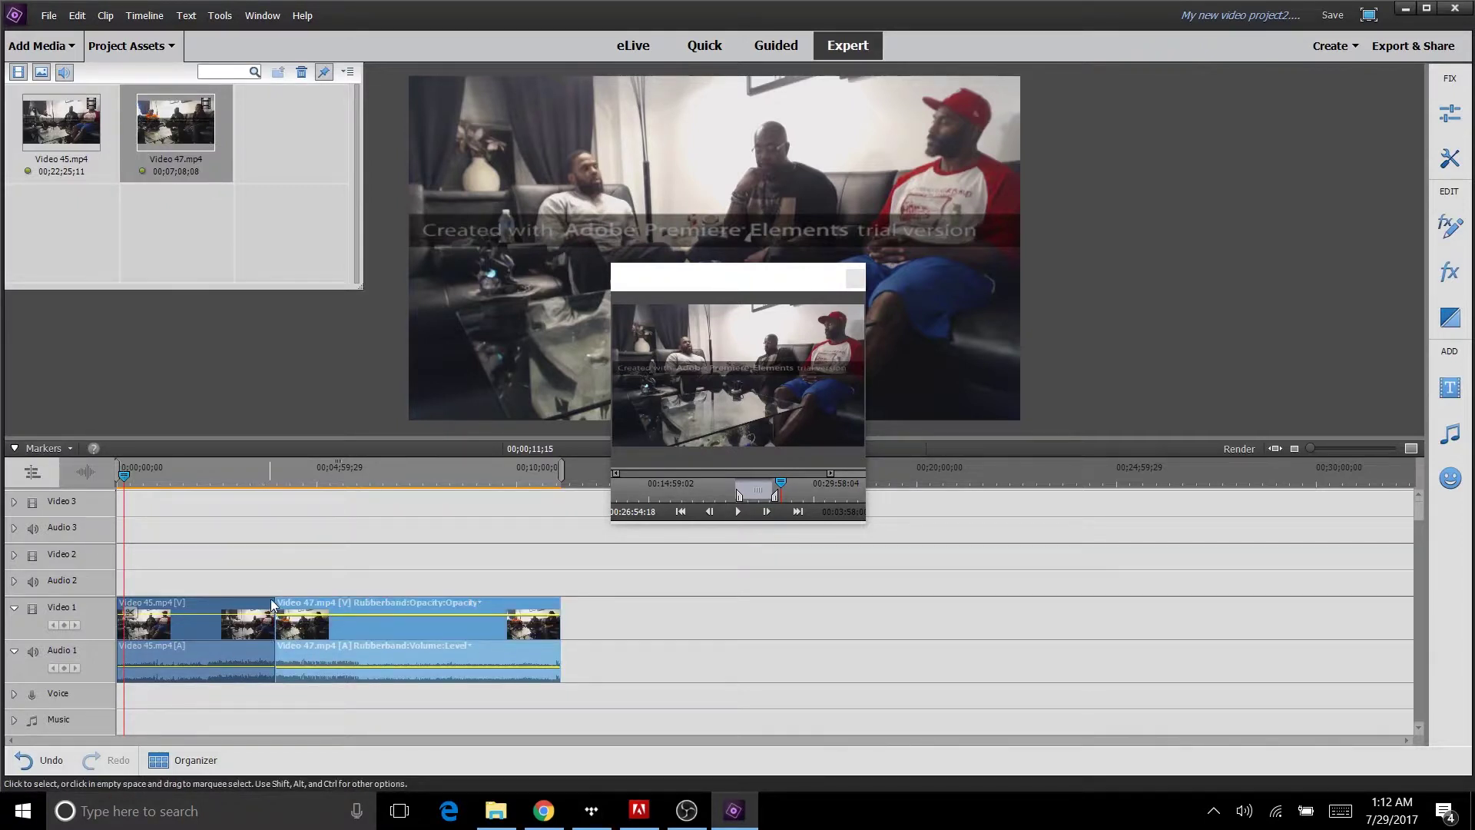
click(49, 16)
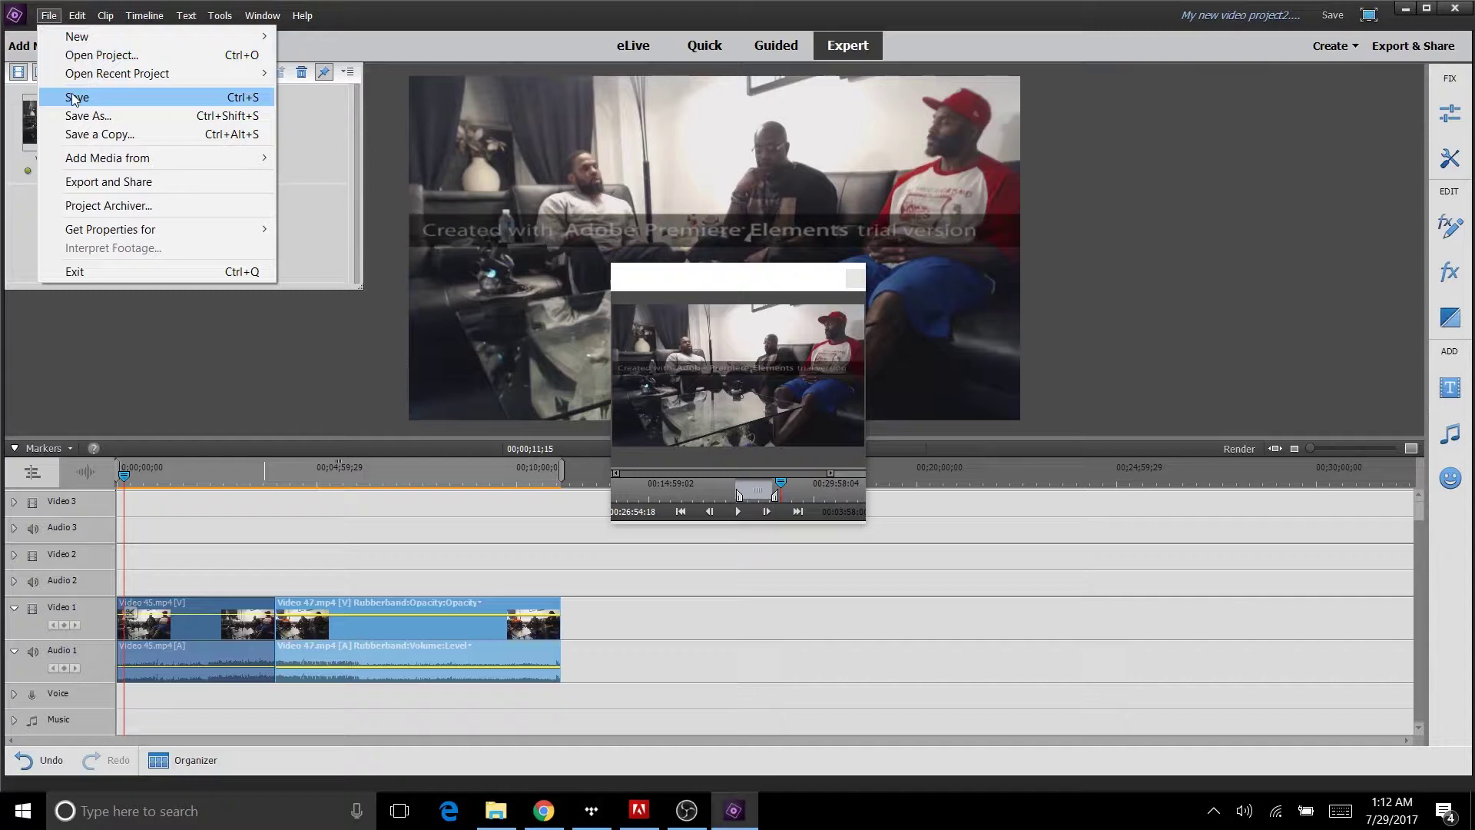
Save the project, replacing the existing My new video project2 file
click(75, 97)
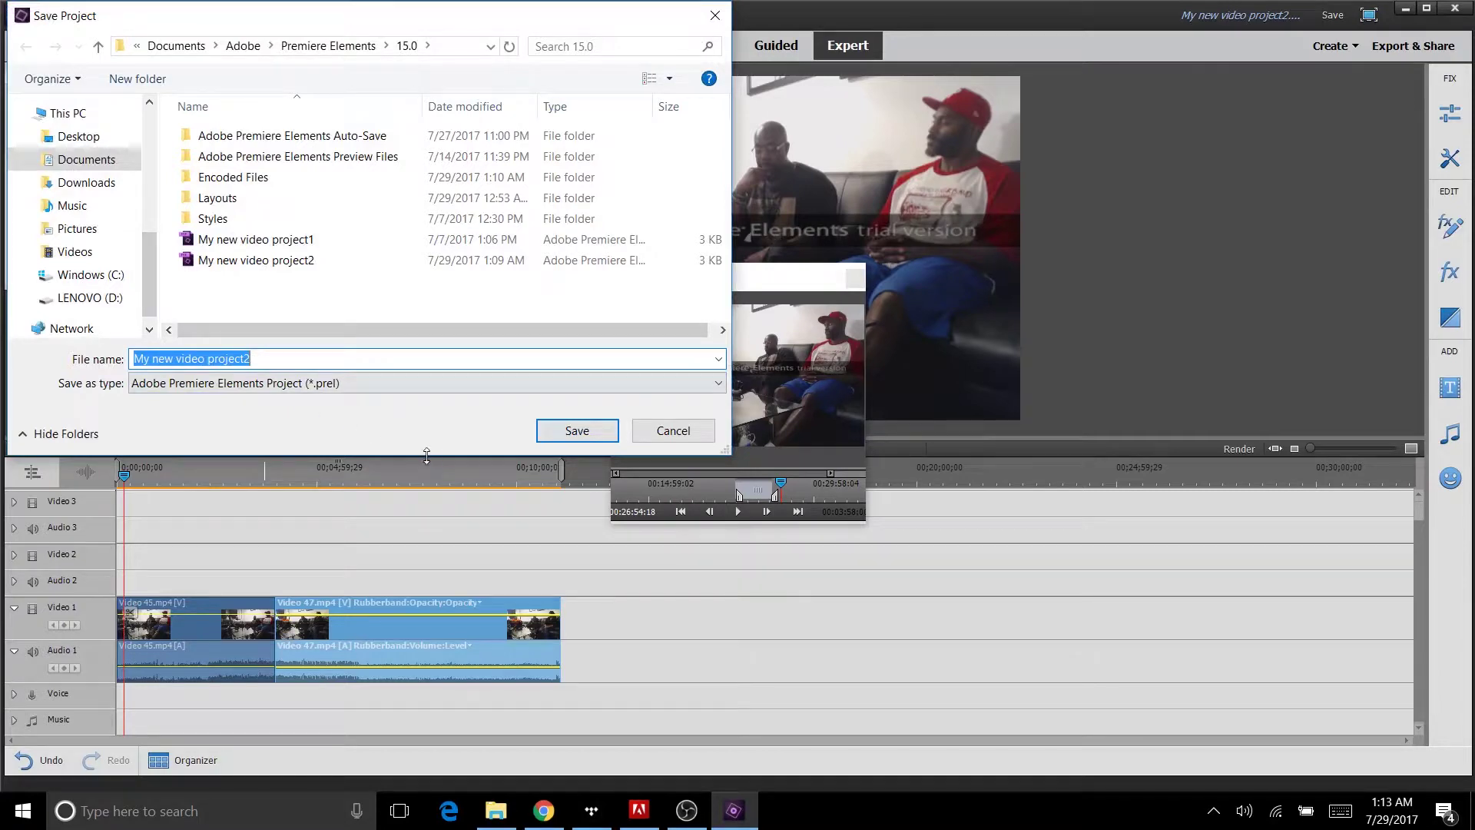
click(585, 435)
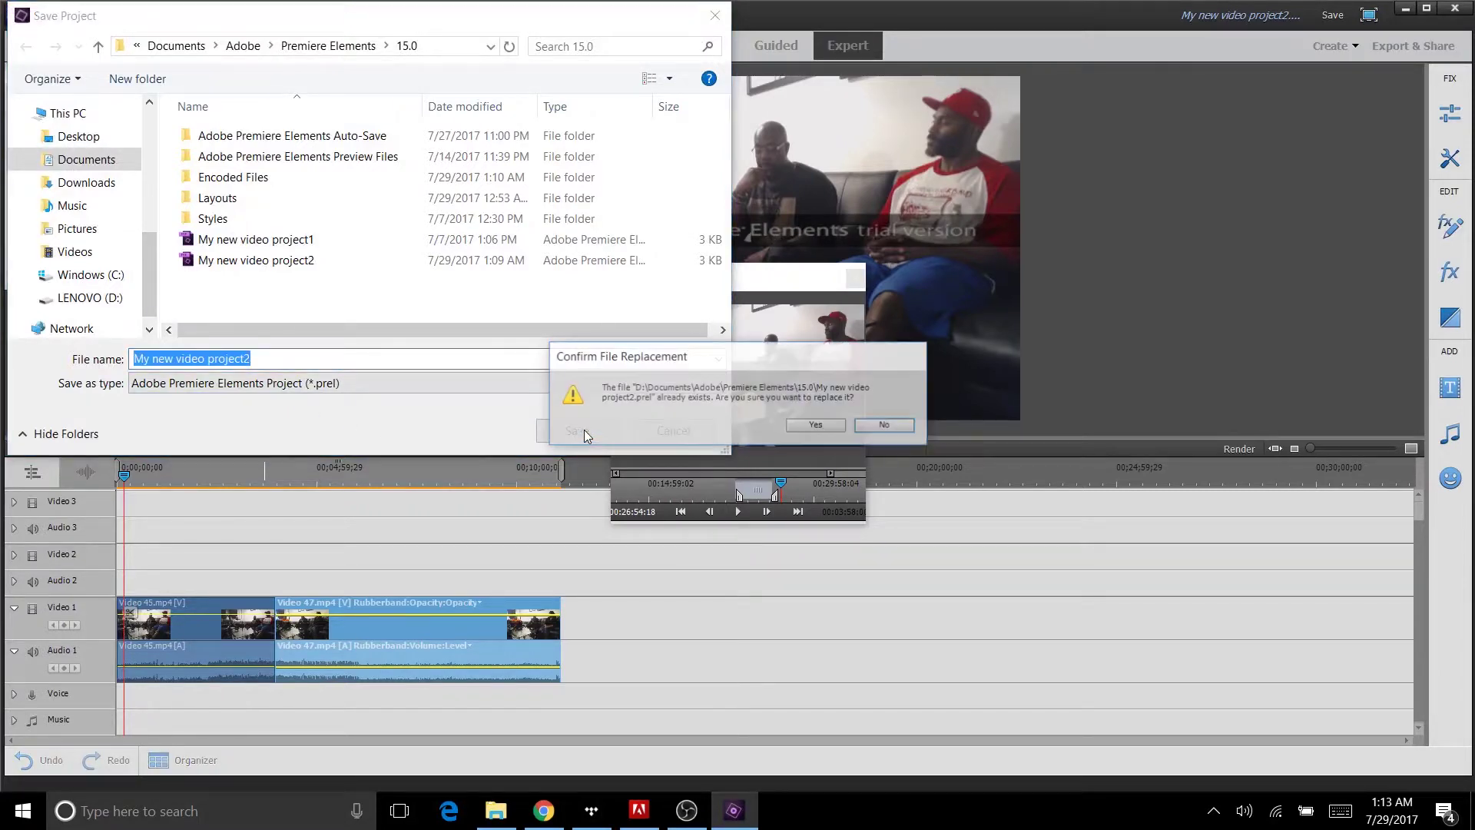
click(819, 427)
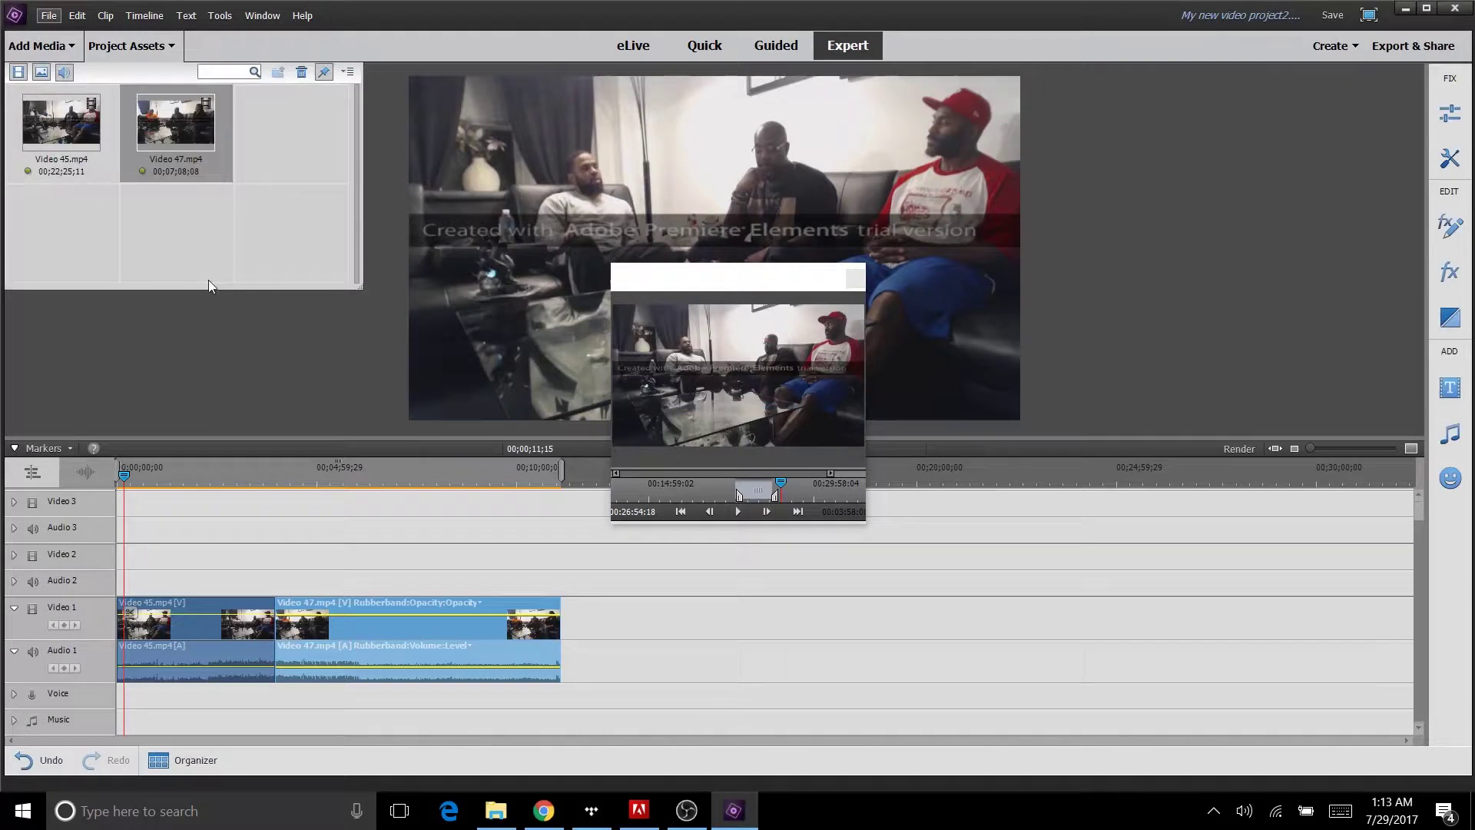
click(48, 16)
click(58, 98)
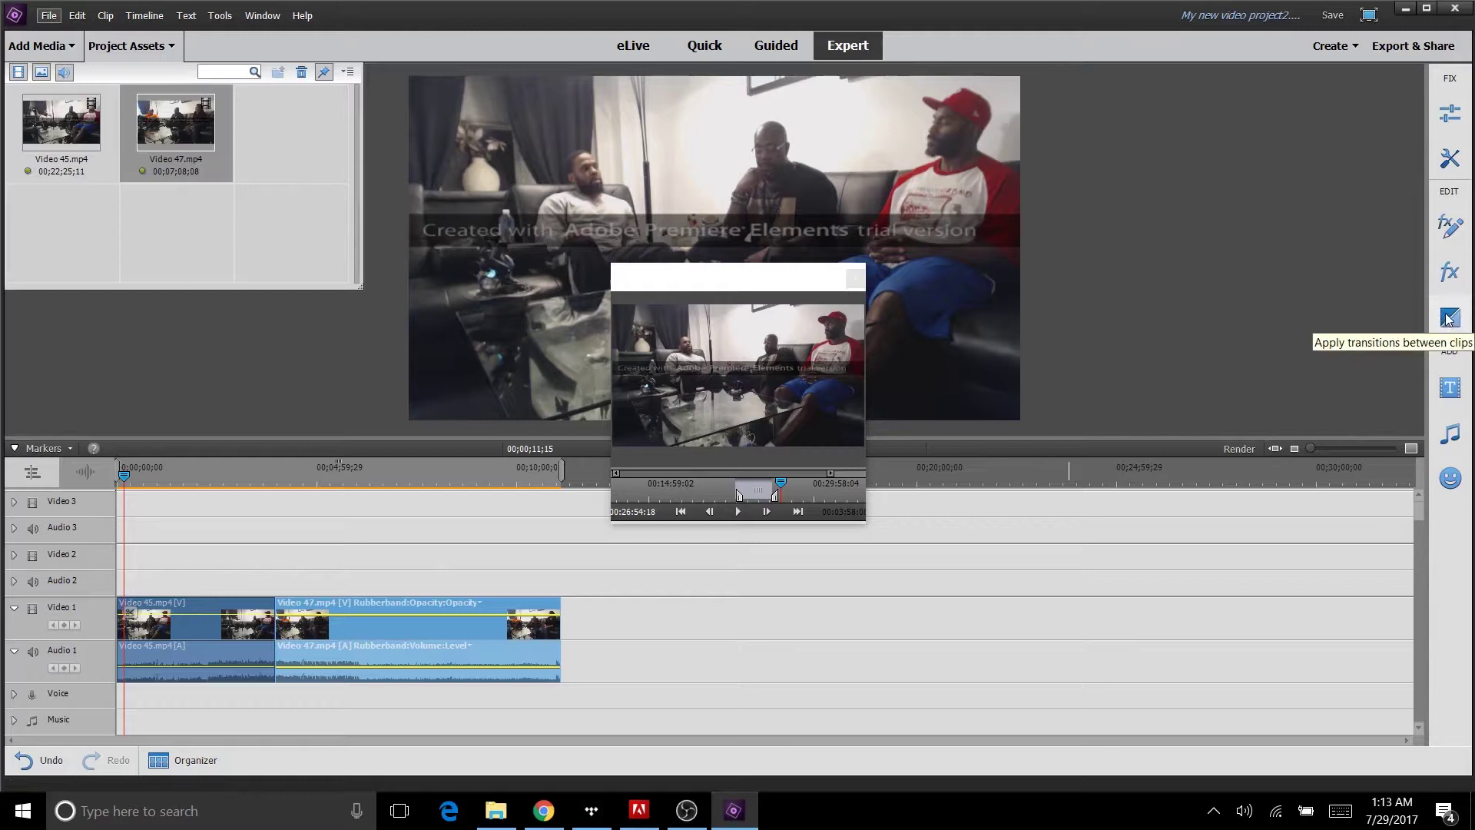
Apply a 3-second Cross Dissolve between Video 45 and Video 47, aligned between clips
click(1448, 318)
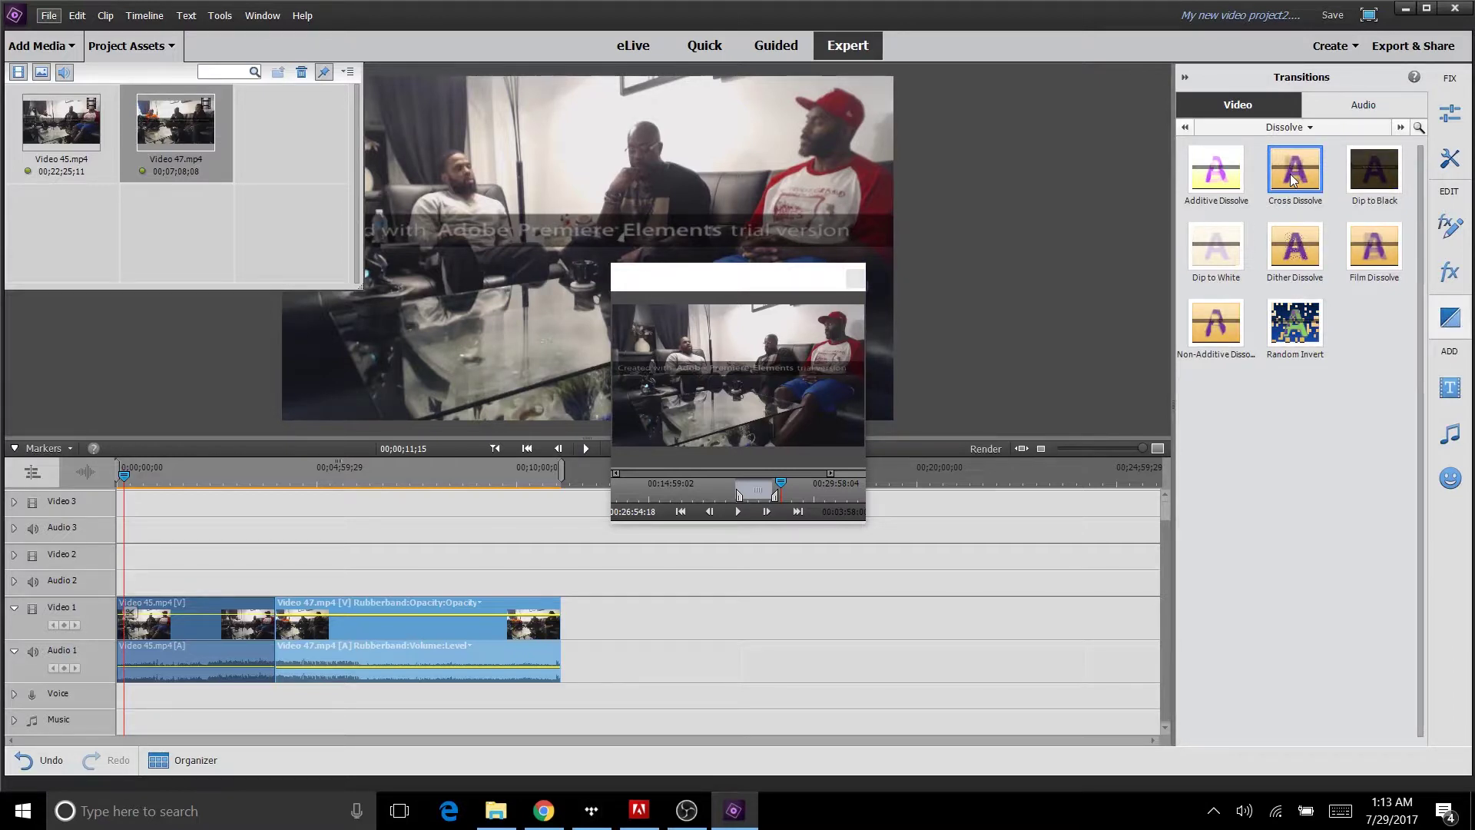
drag(1292, 179, 275, 616)
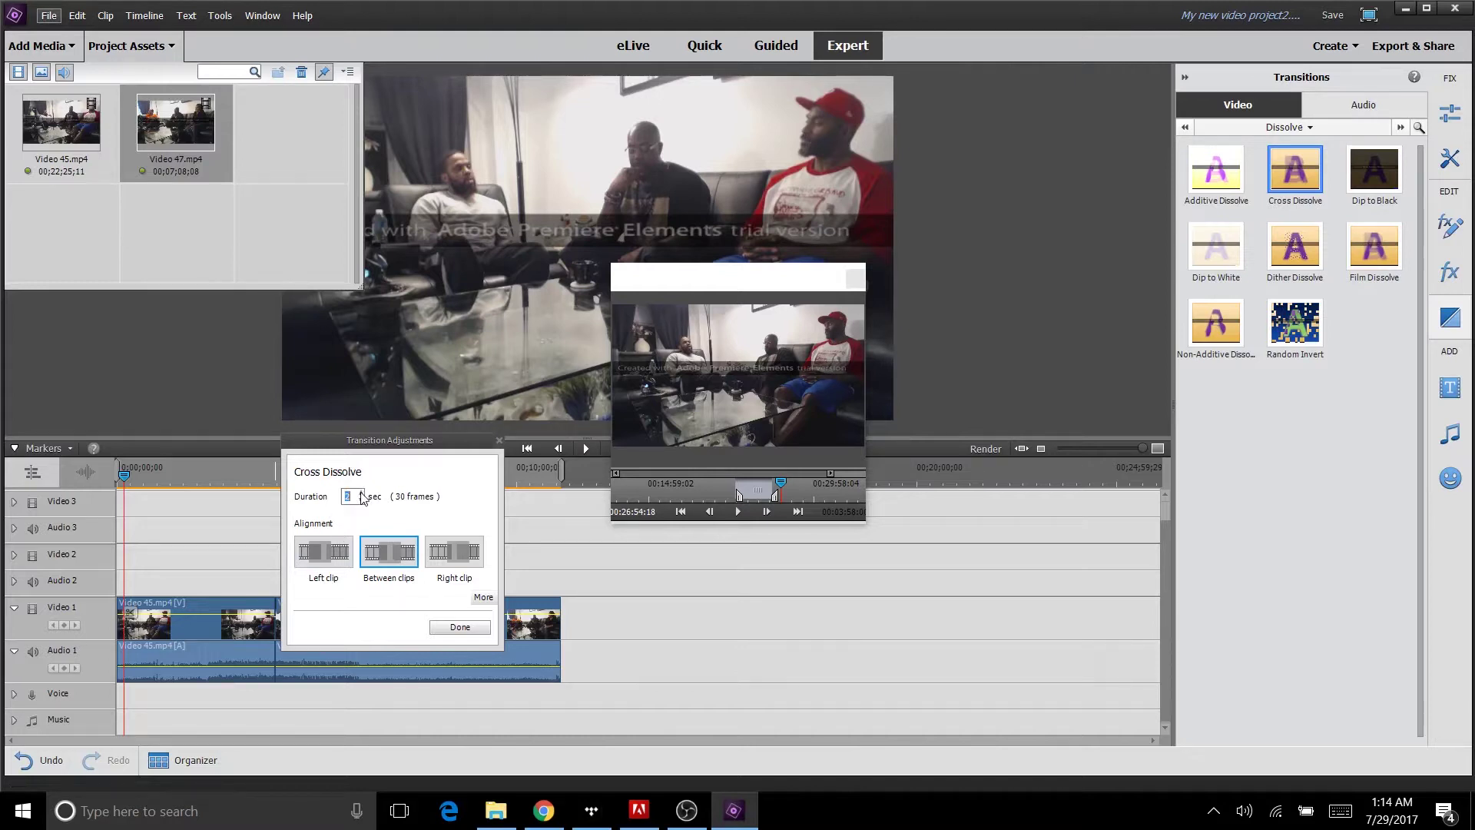
click(434, 628)
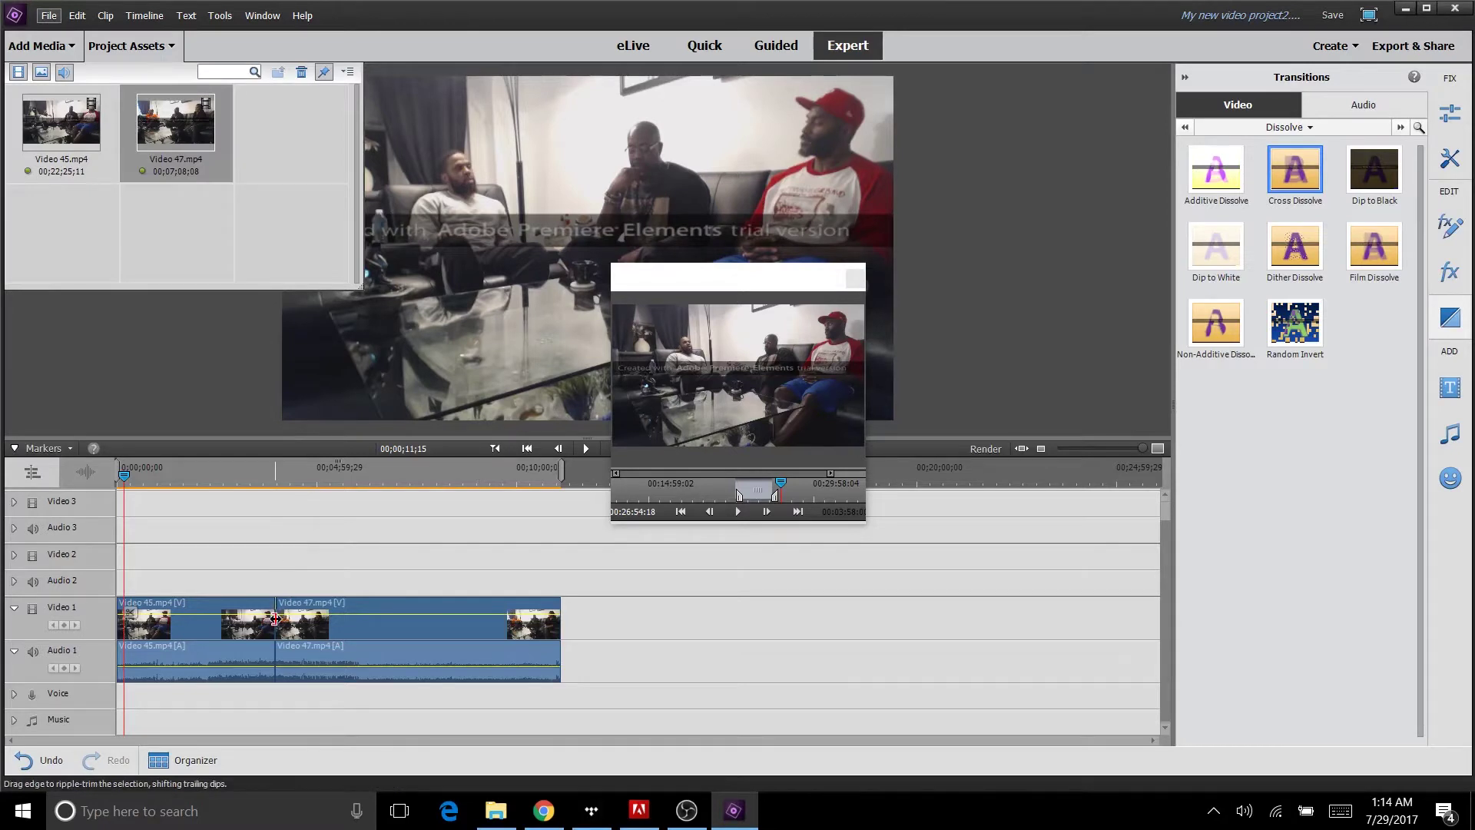
Mute system volume and play the timeline through the dissolve, closing the floating preview
click(273, 473)
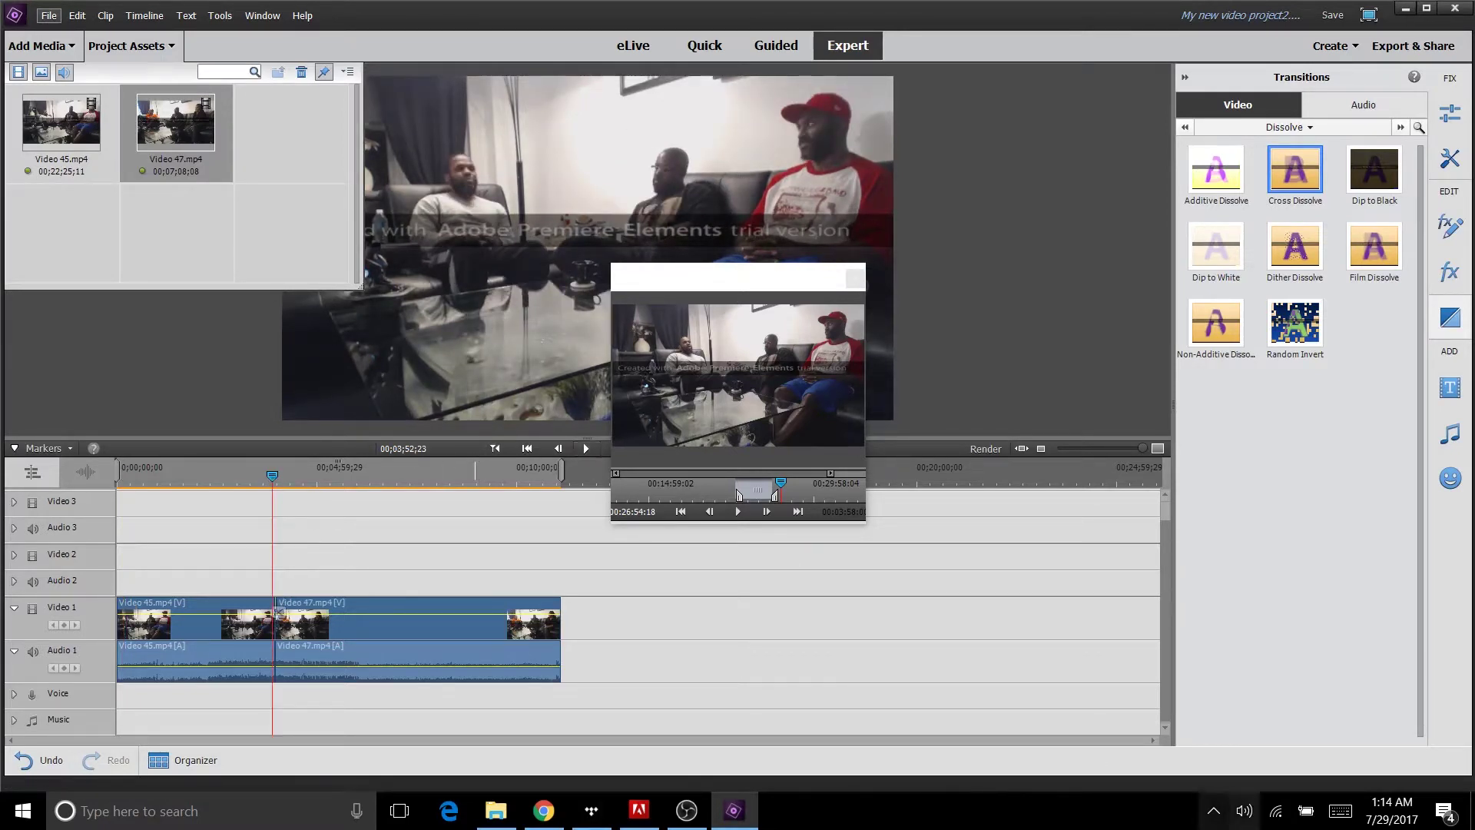
click(1245, 812)
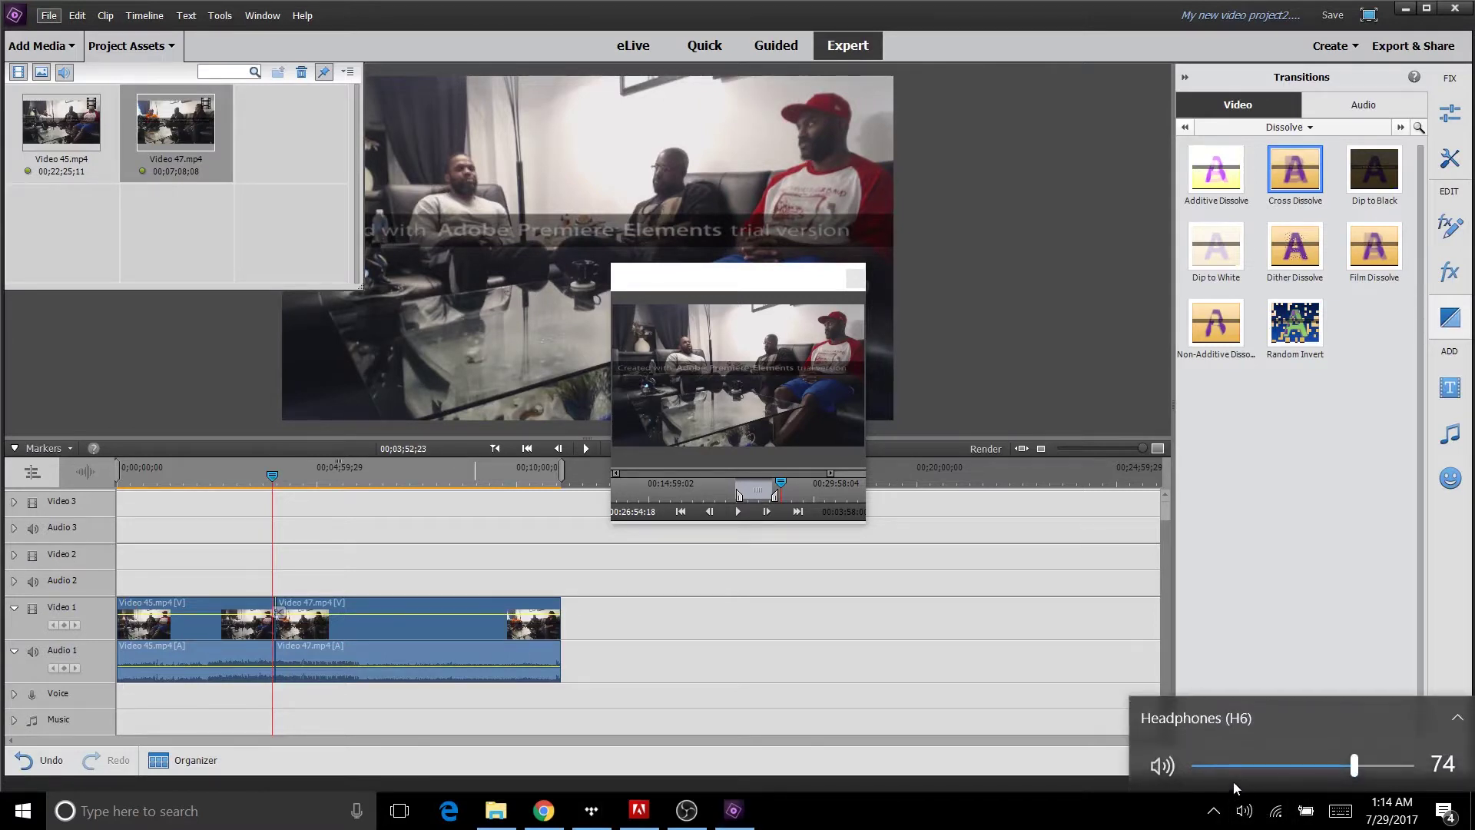
drag(1353, 763, 1194, 763)
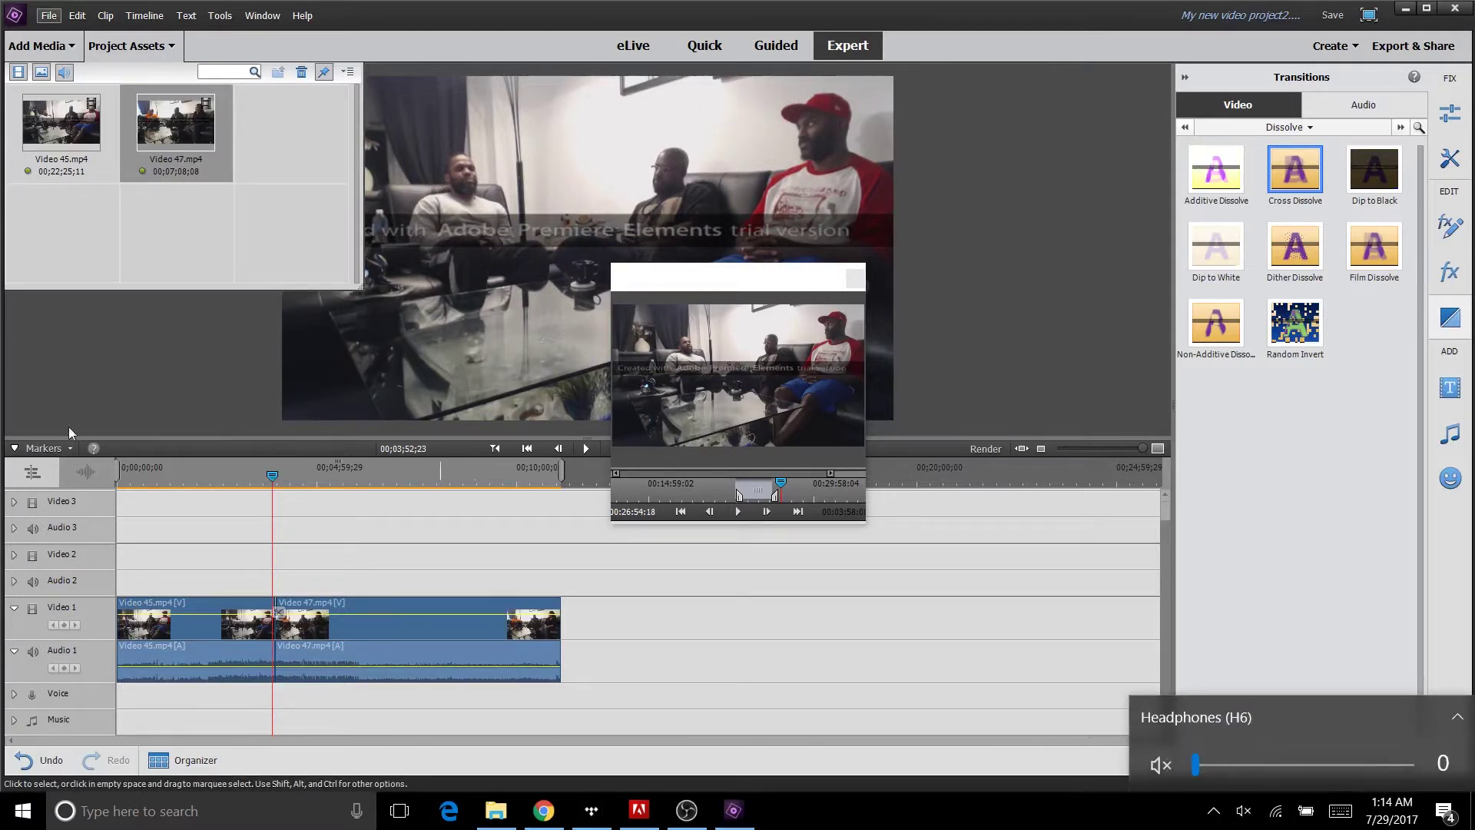
click(580, 449)
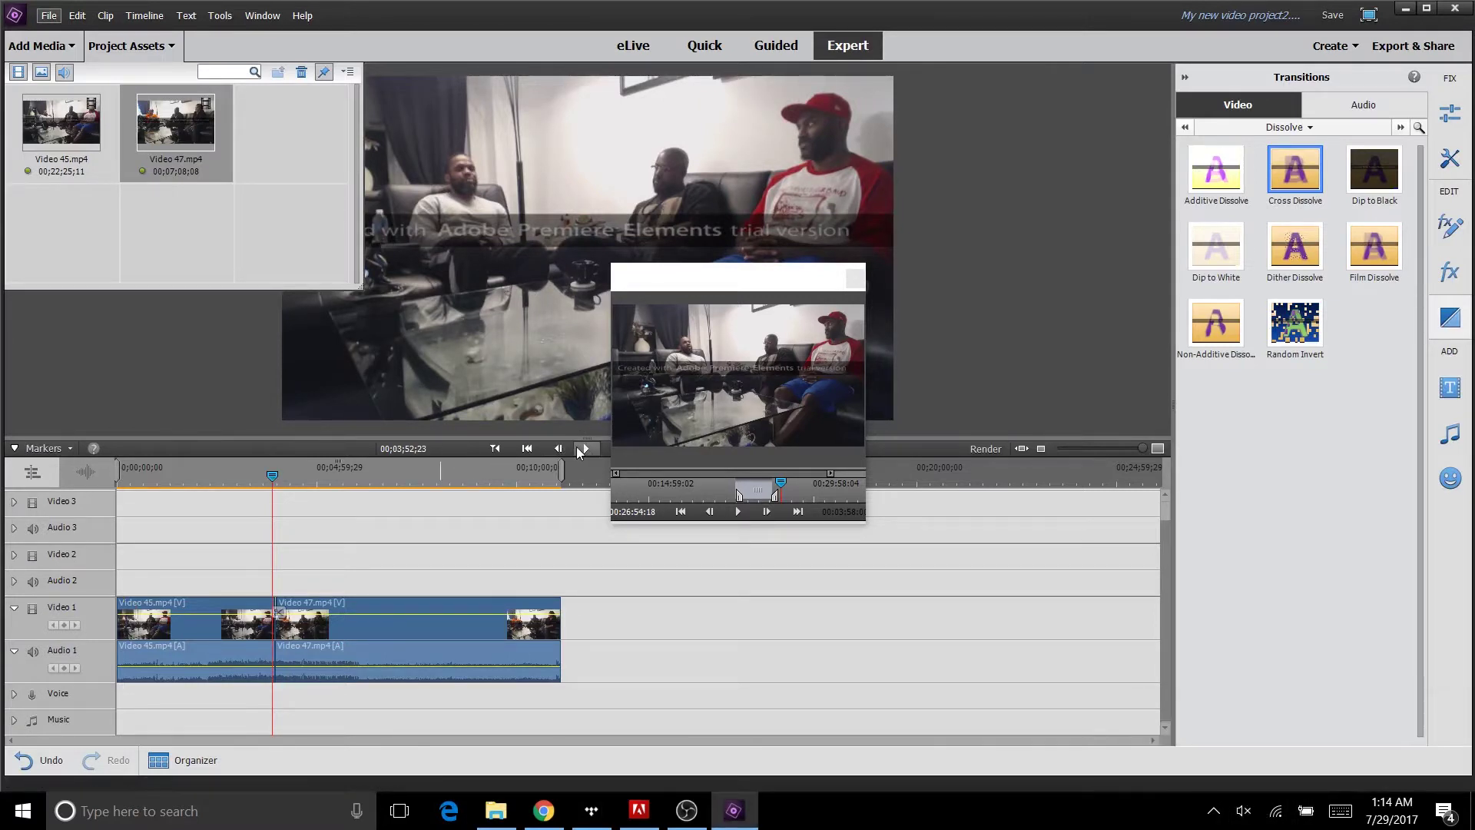
click(580, 450)
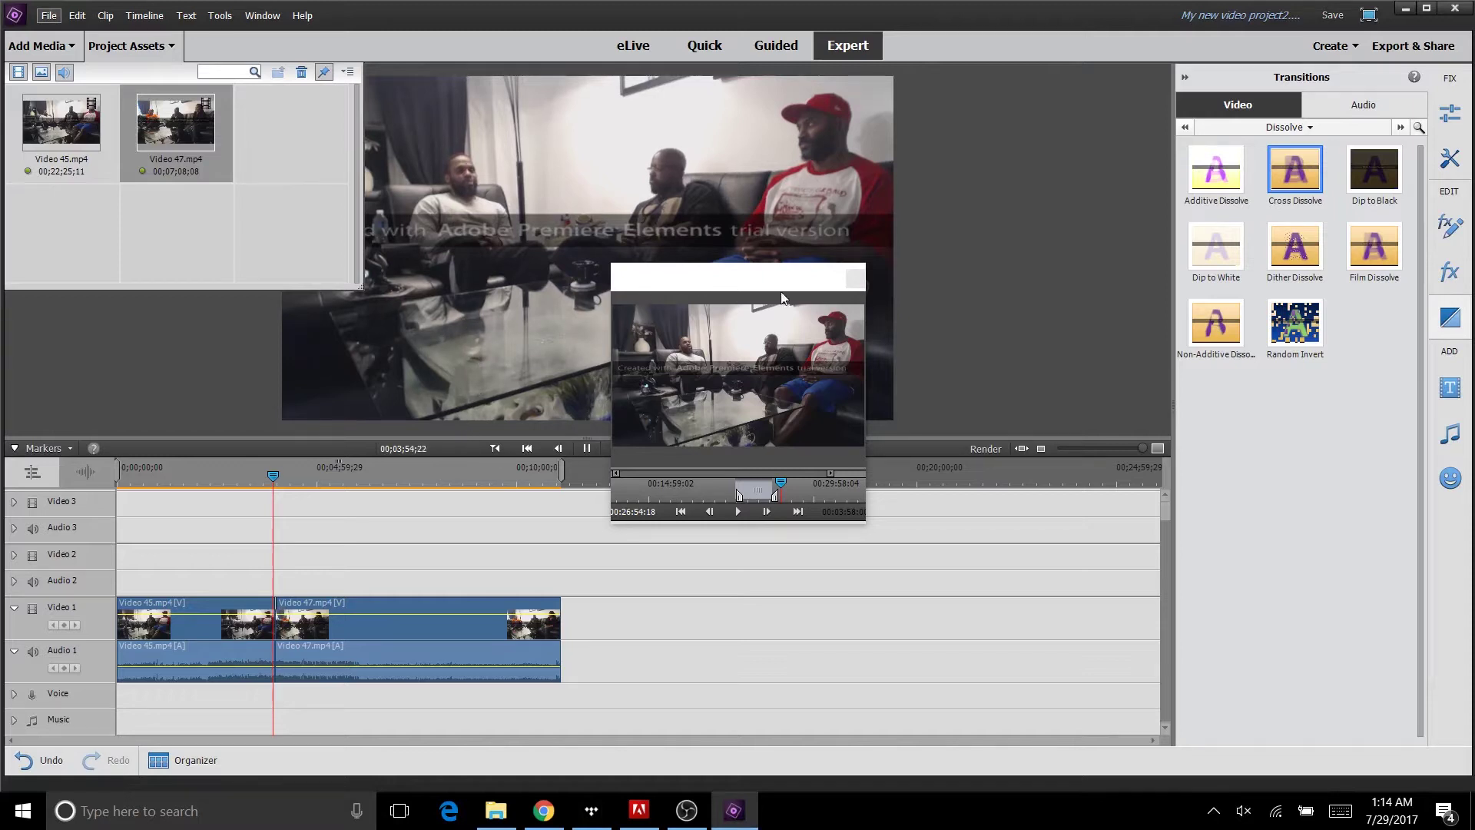
click(855, 279)
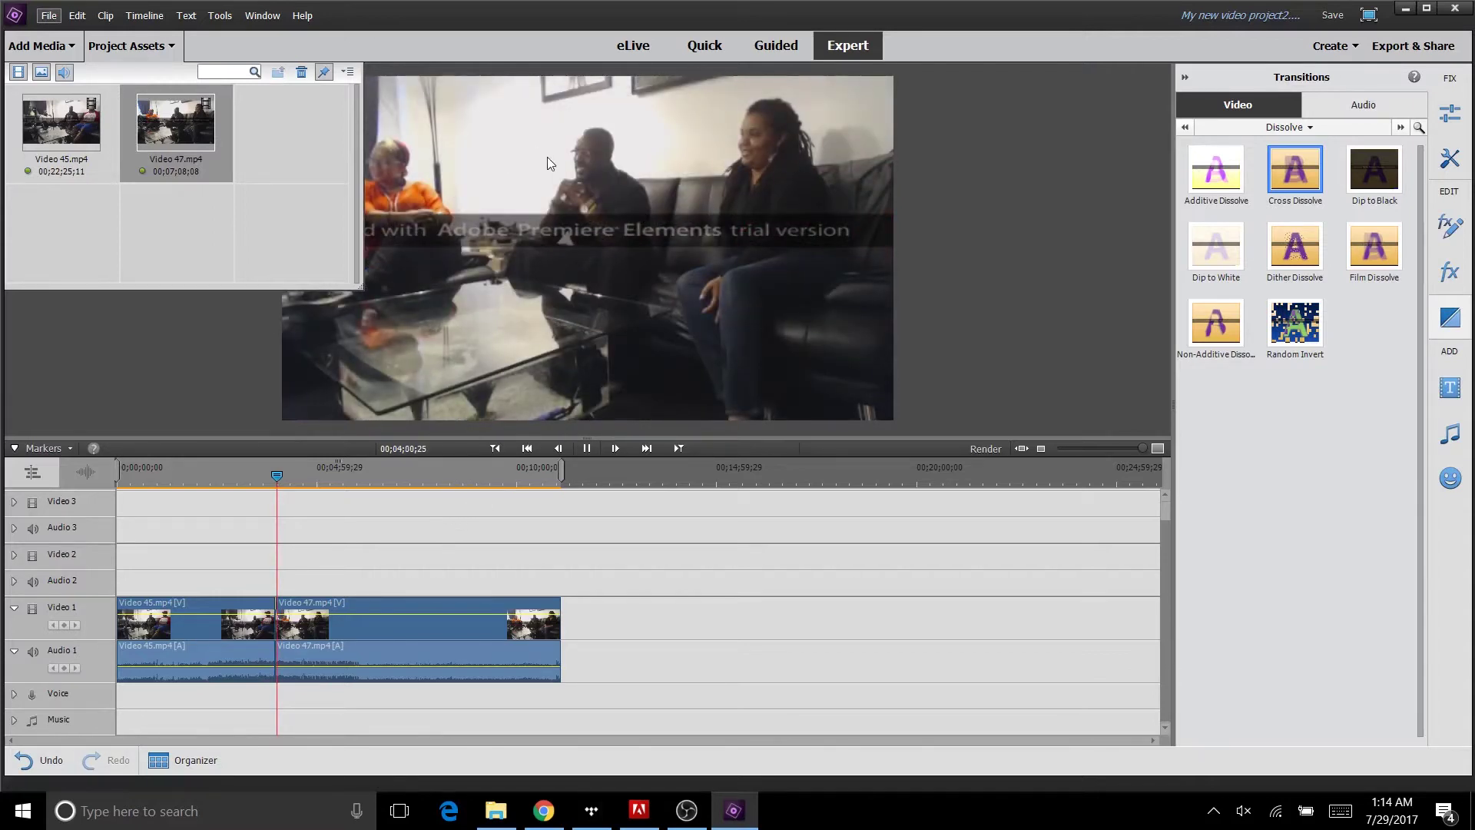
click(587, 448)
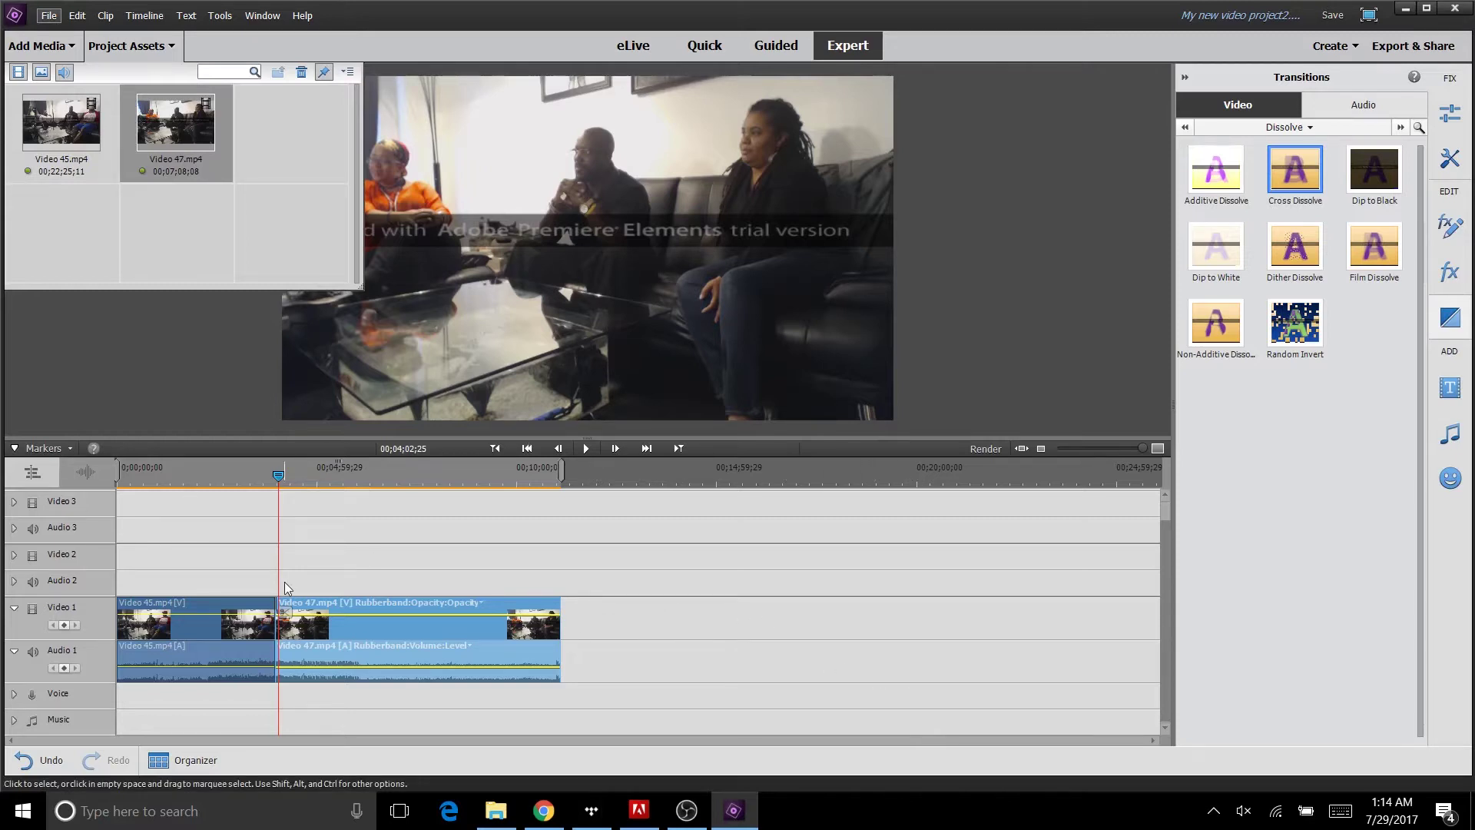
Save the project, set the Quick Export destination to D:\Documents, and select the file name text
click(48, 16)
click(72, 97)
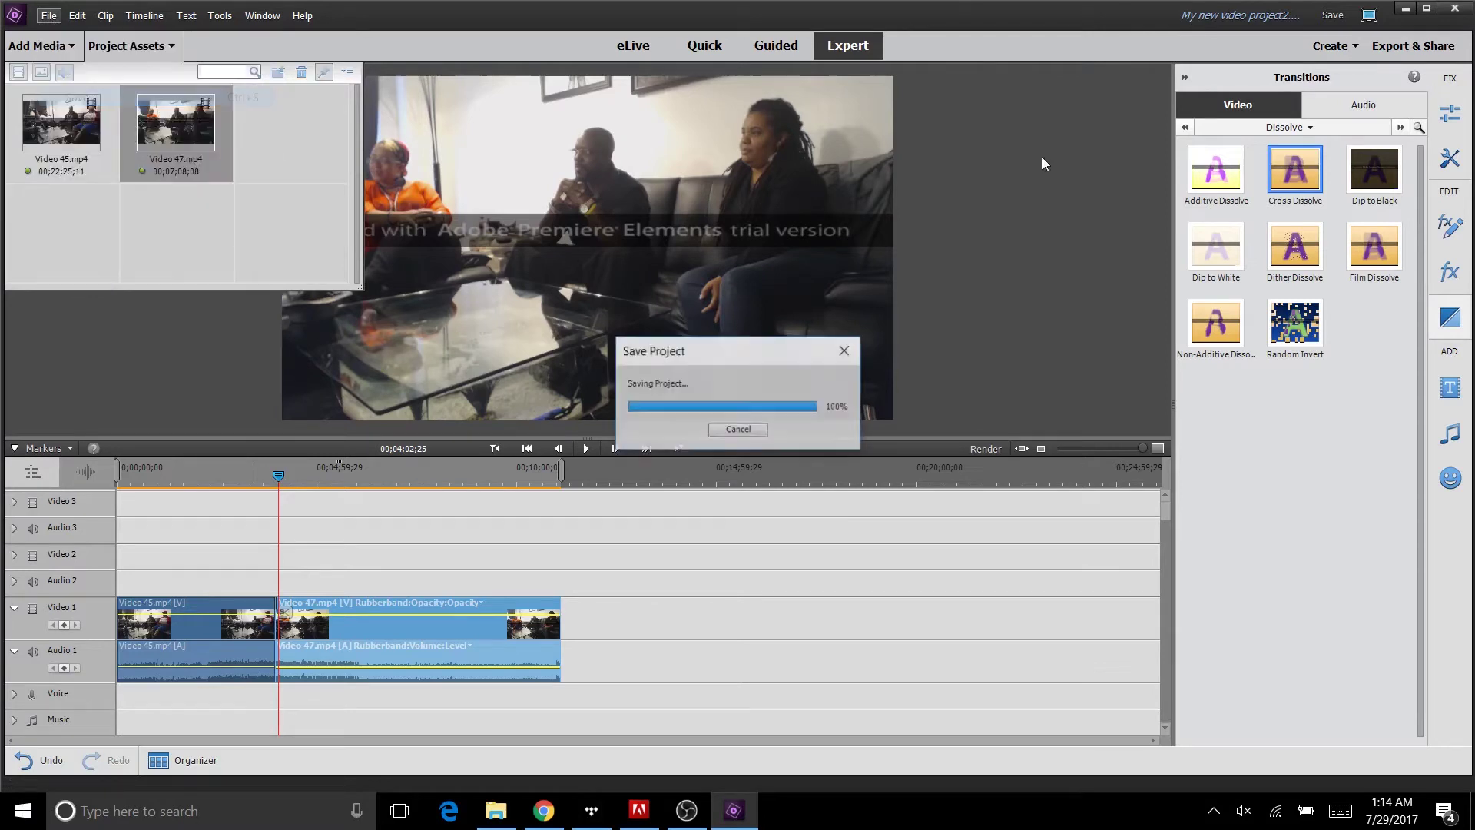
click(1422, 45)
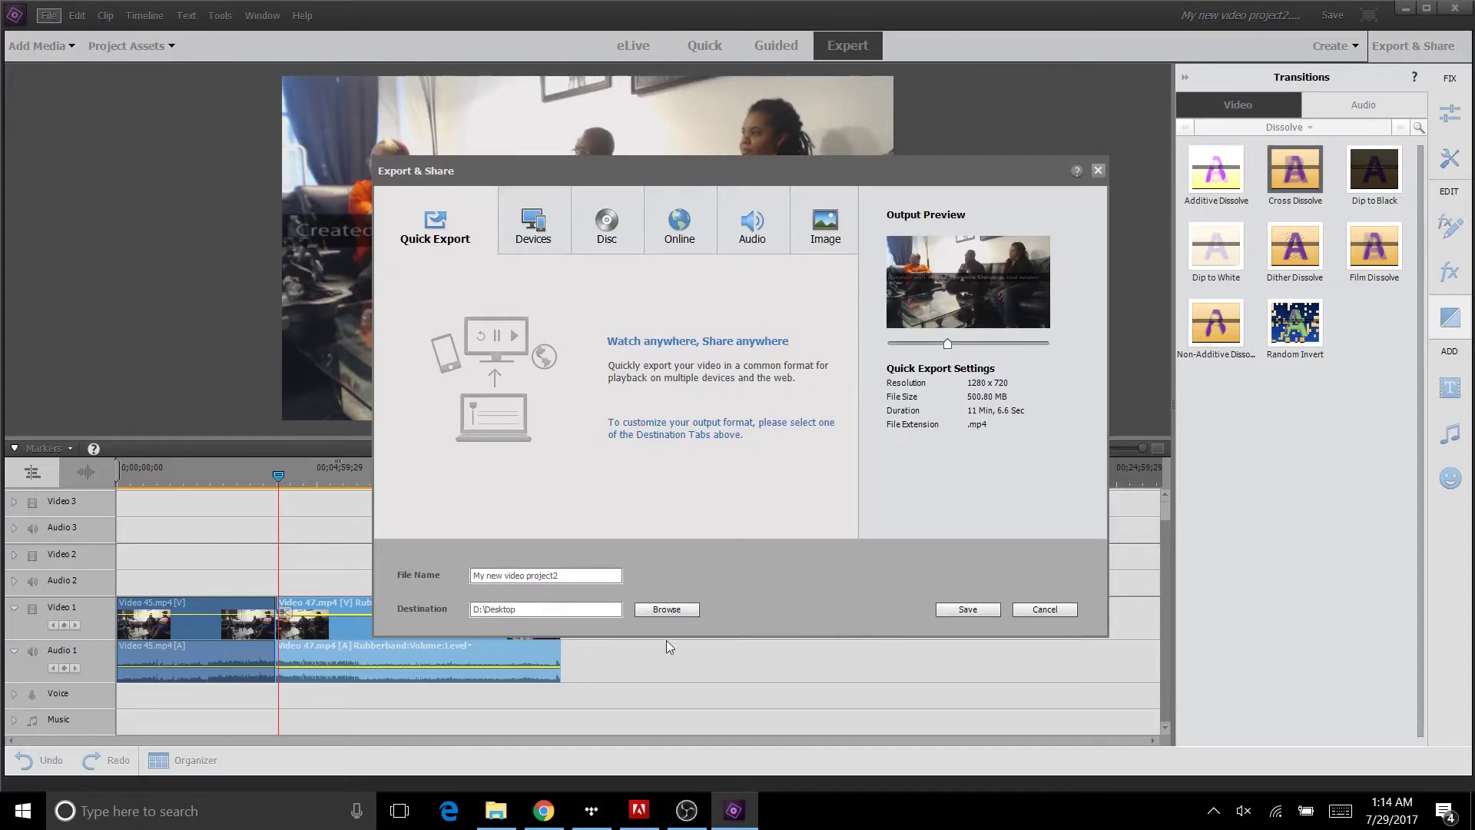
click(667, 609)
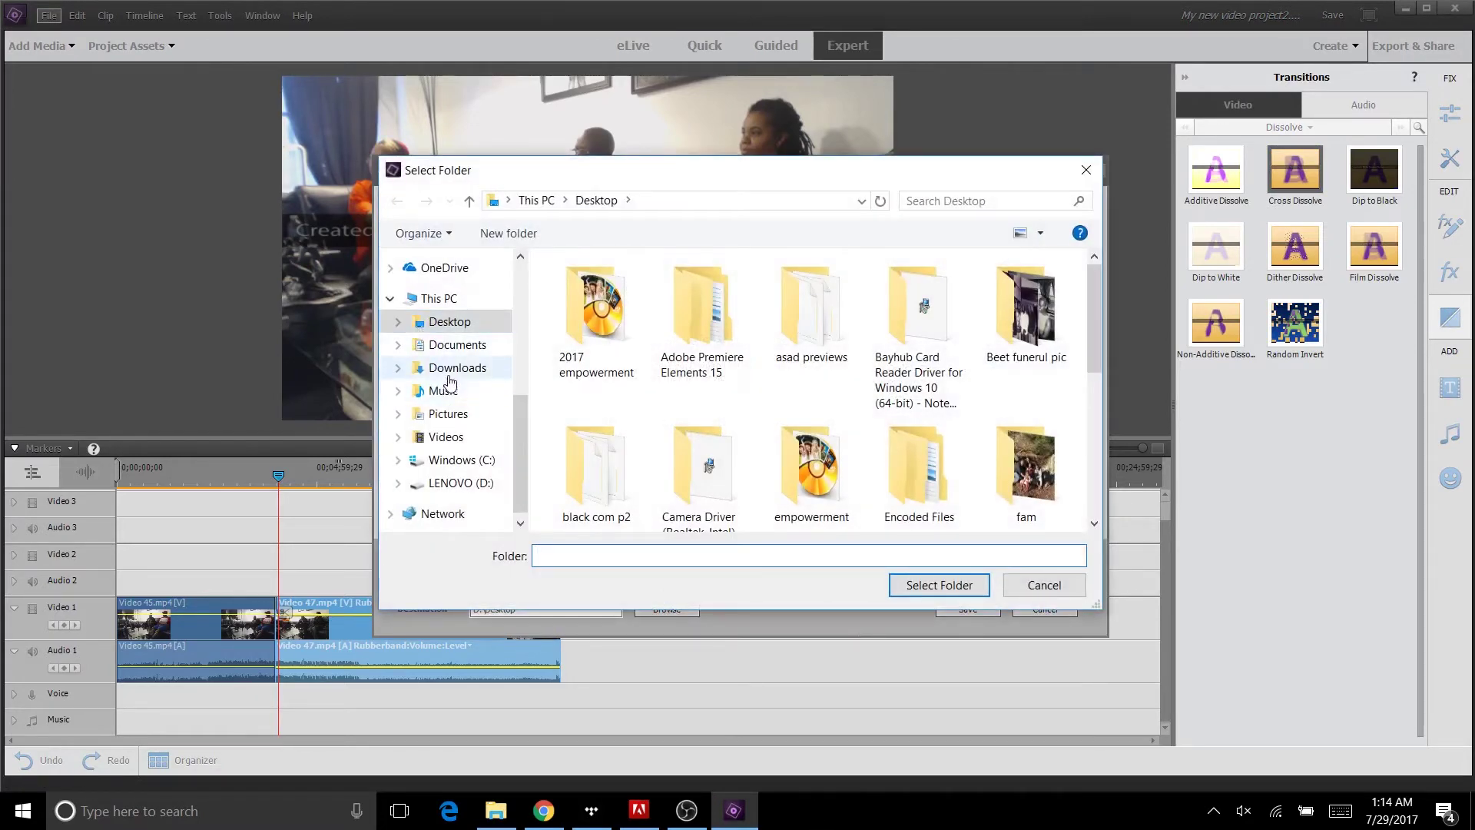
click(446, 347)
click(939, 585)
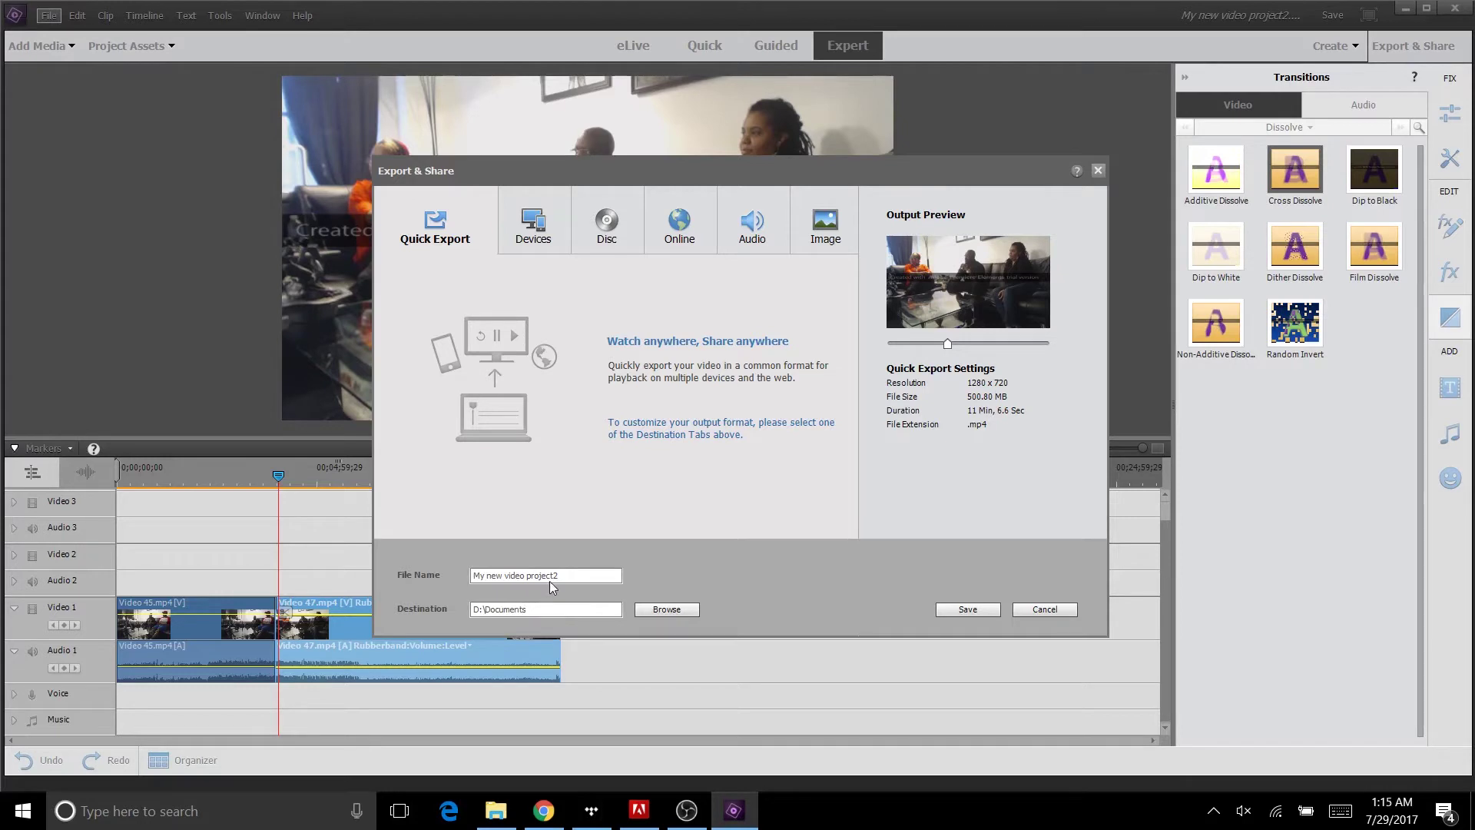
drag(565, 575, 465, 576)
Start the Quick Export, then cancel it at 4% and confirm the cancellation
click(977, 611)
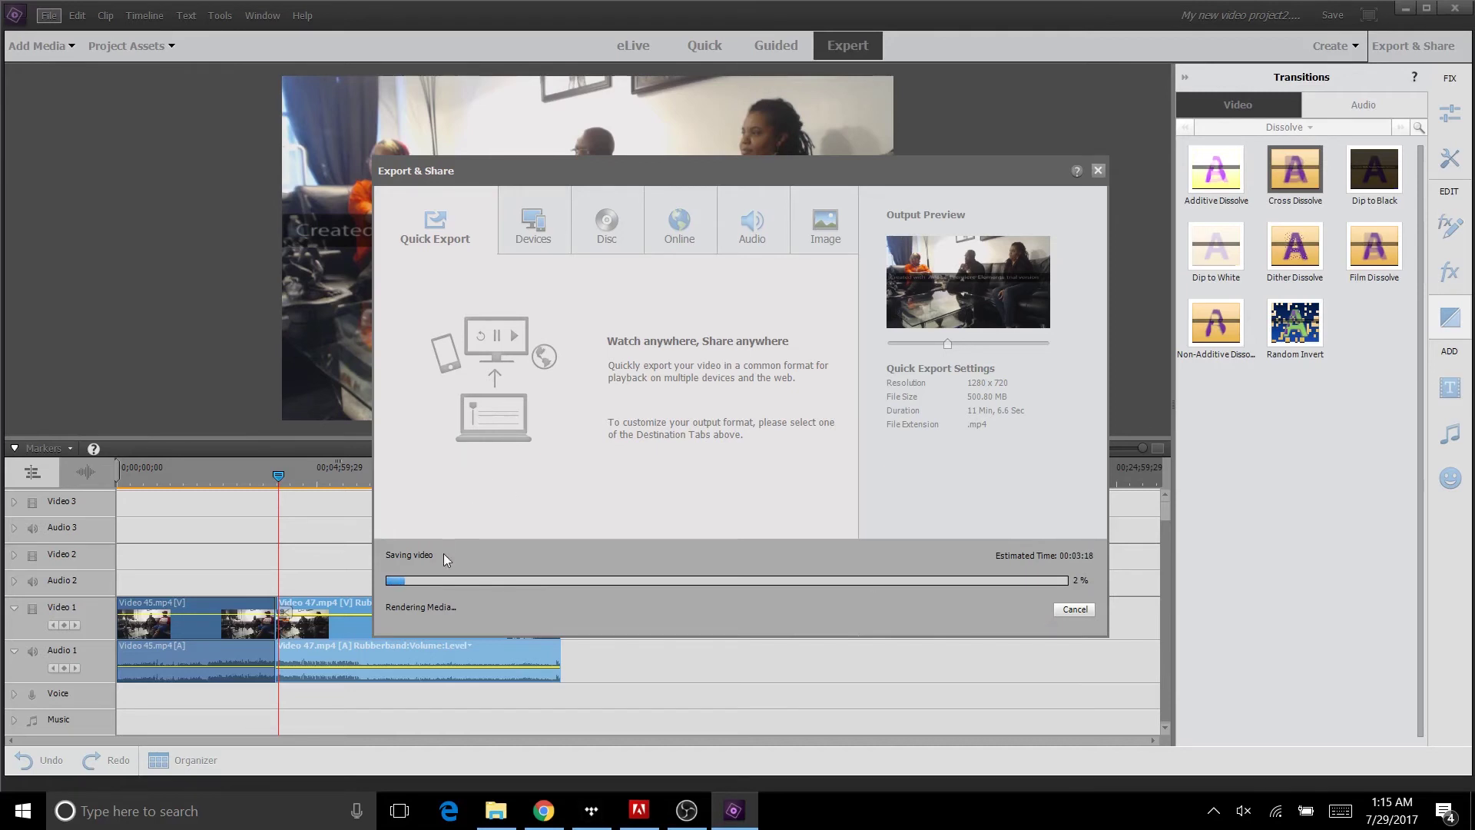
click(1098, 169)
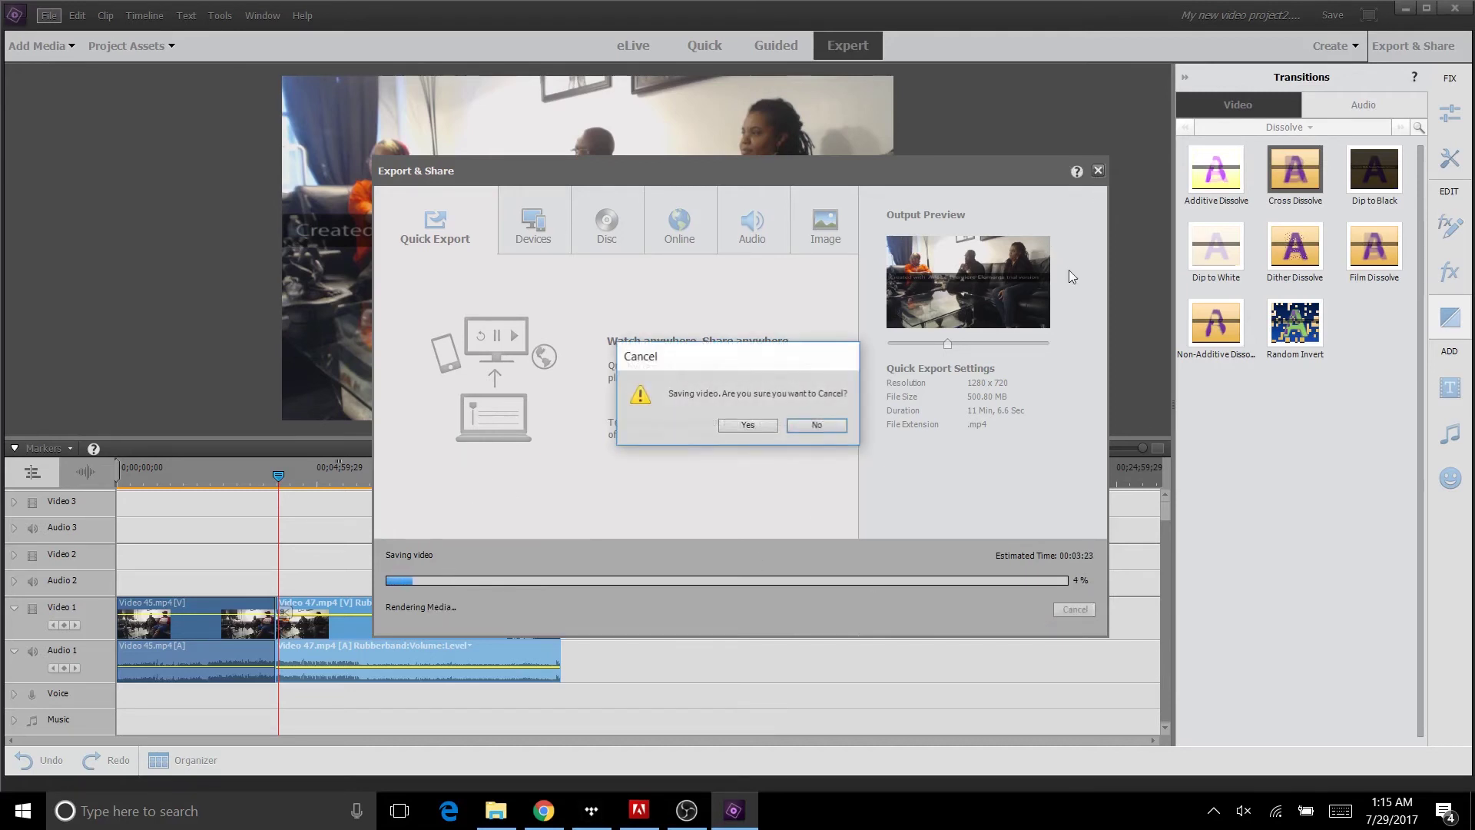
click(747, 425)
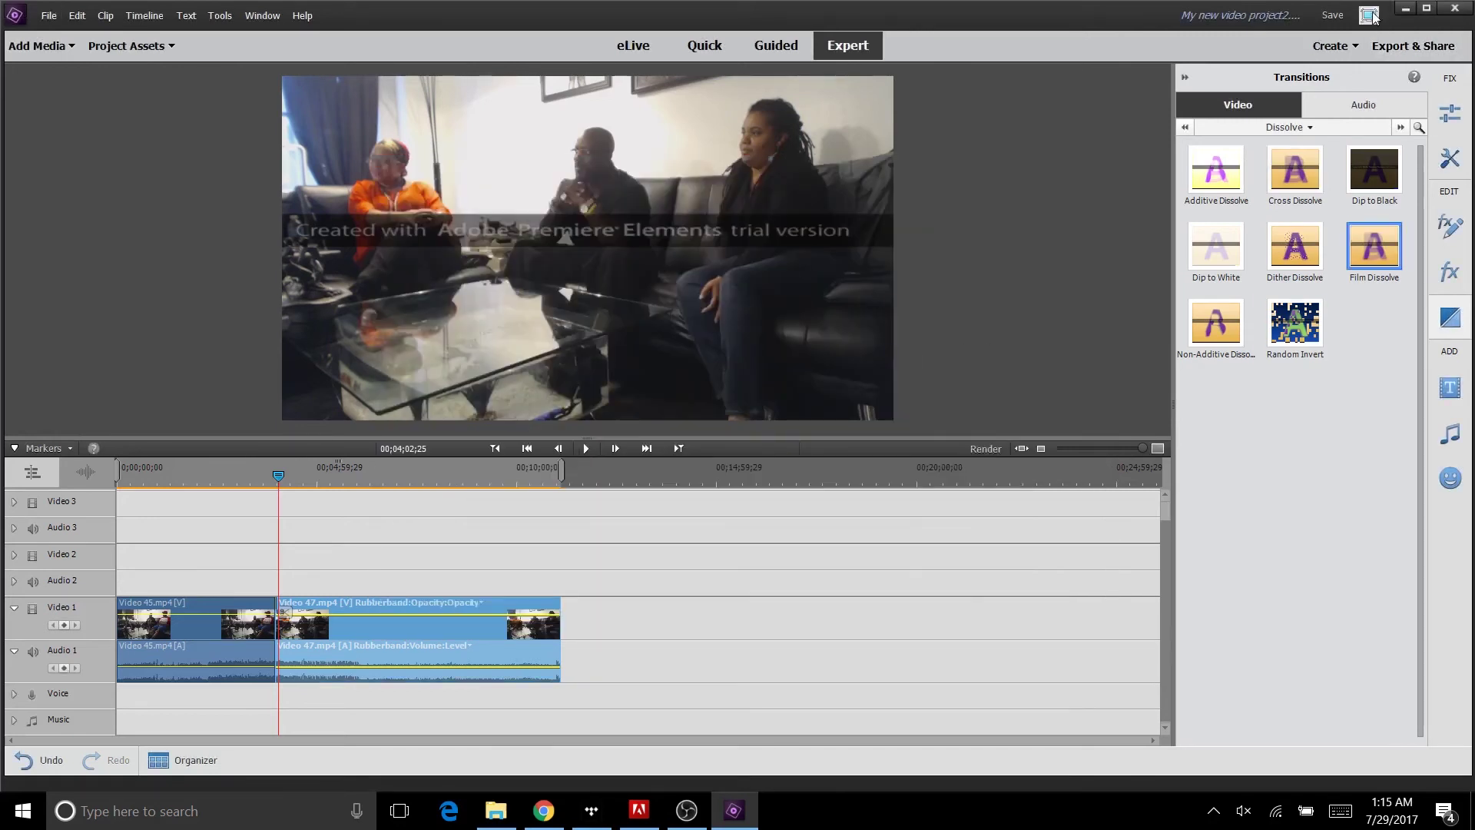
click(1405, 9)
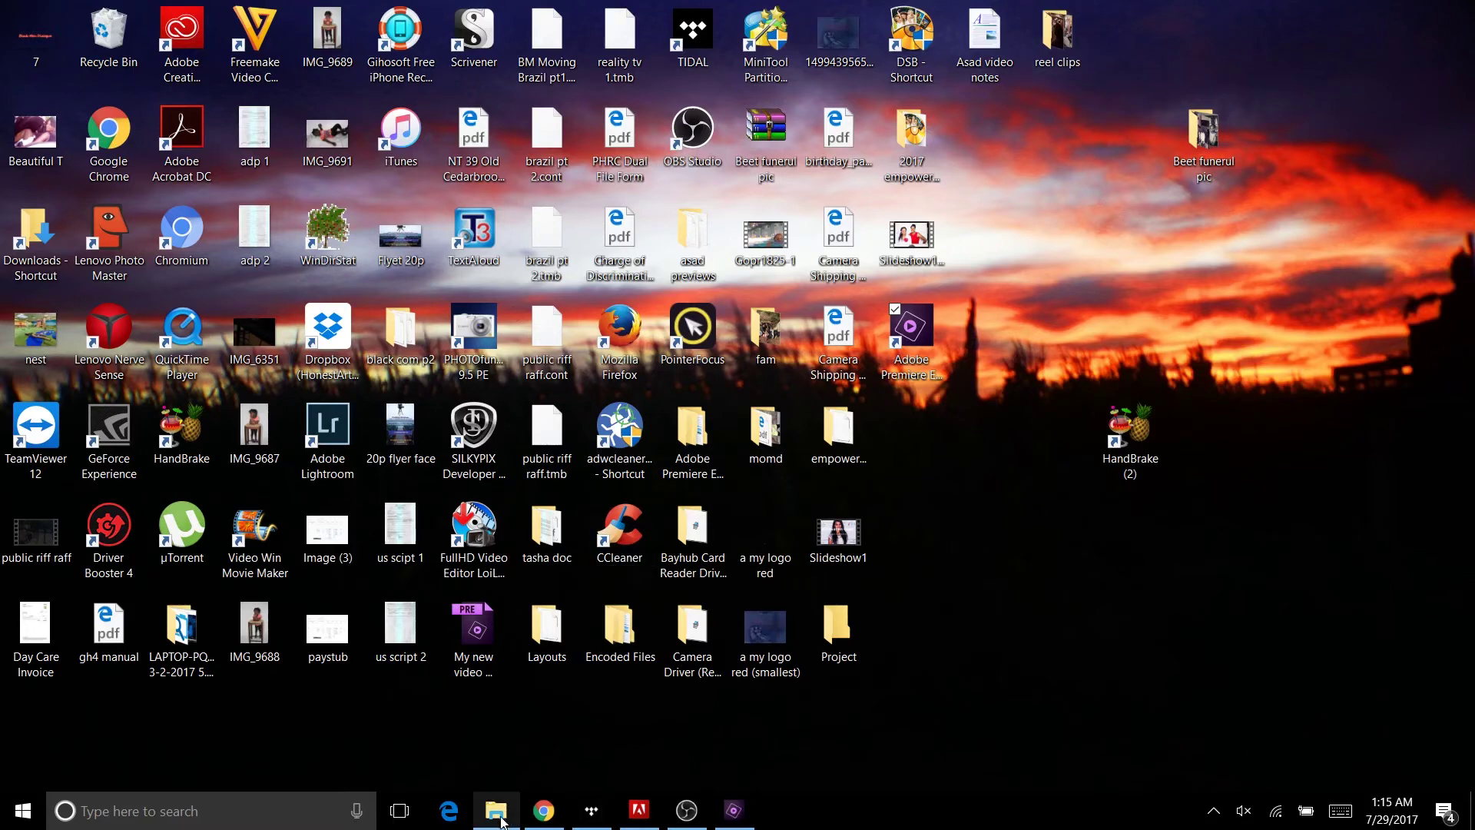
click(500, 819)
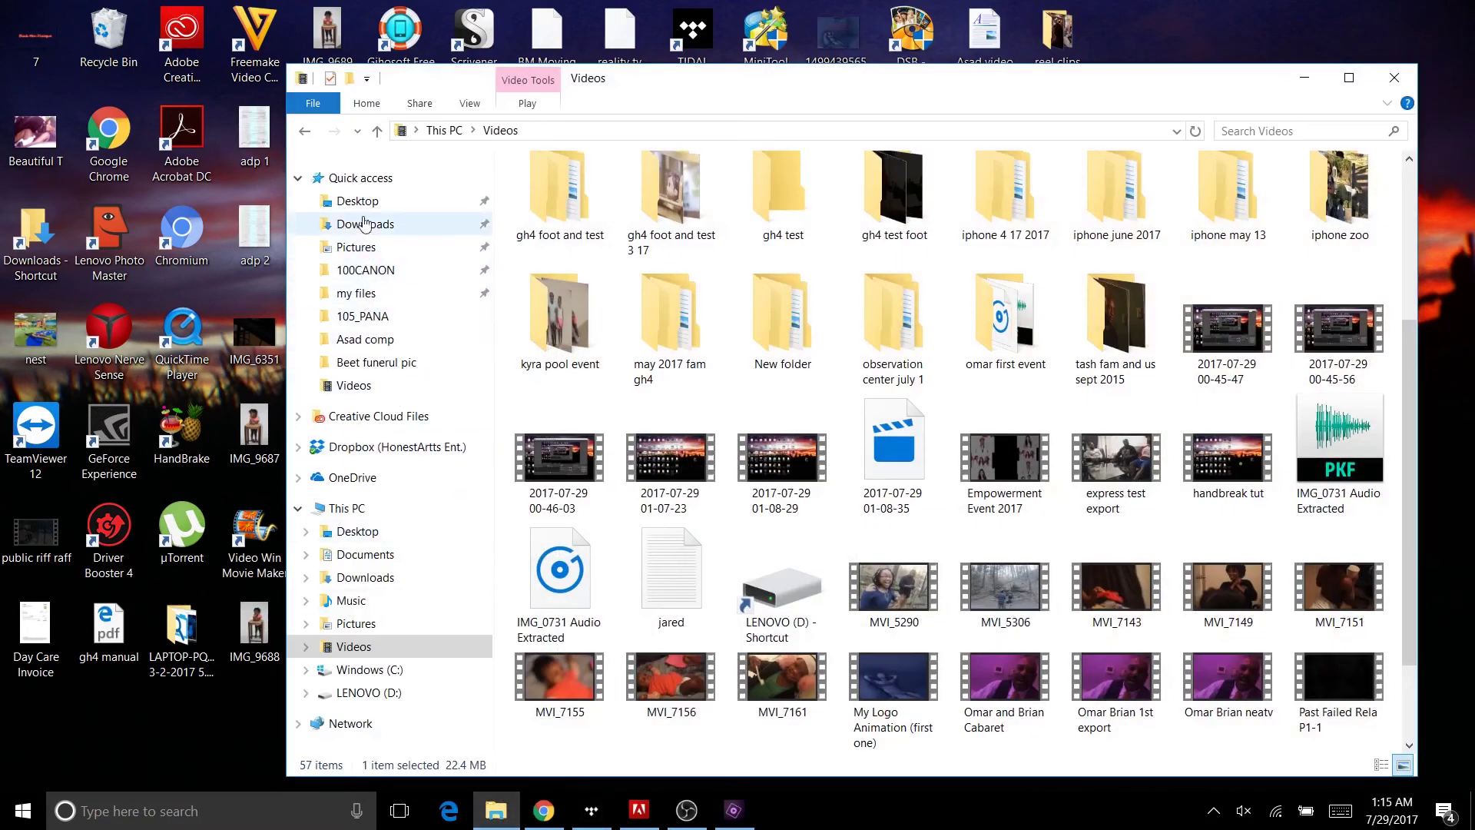
click(365, 562)
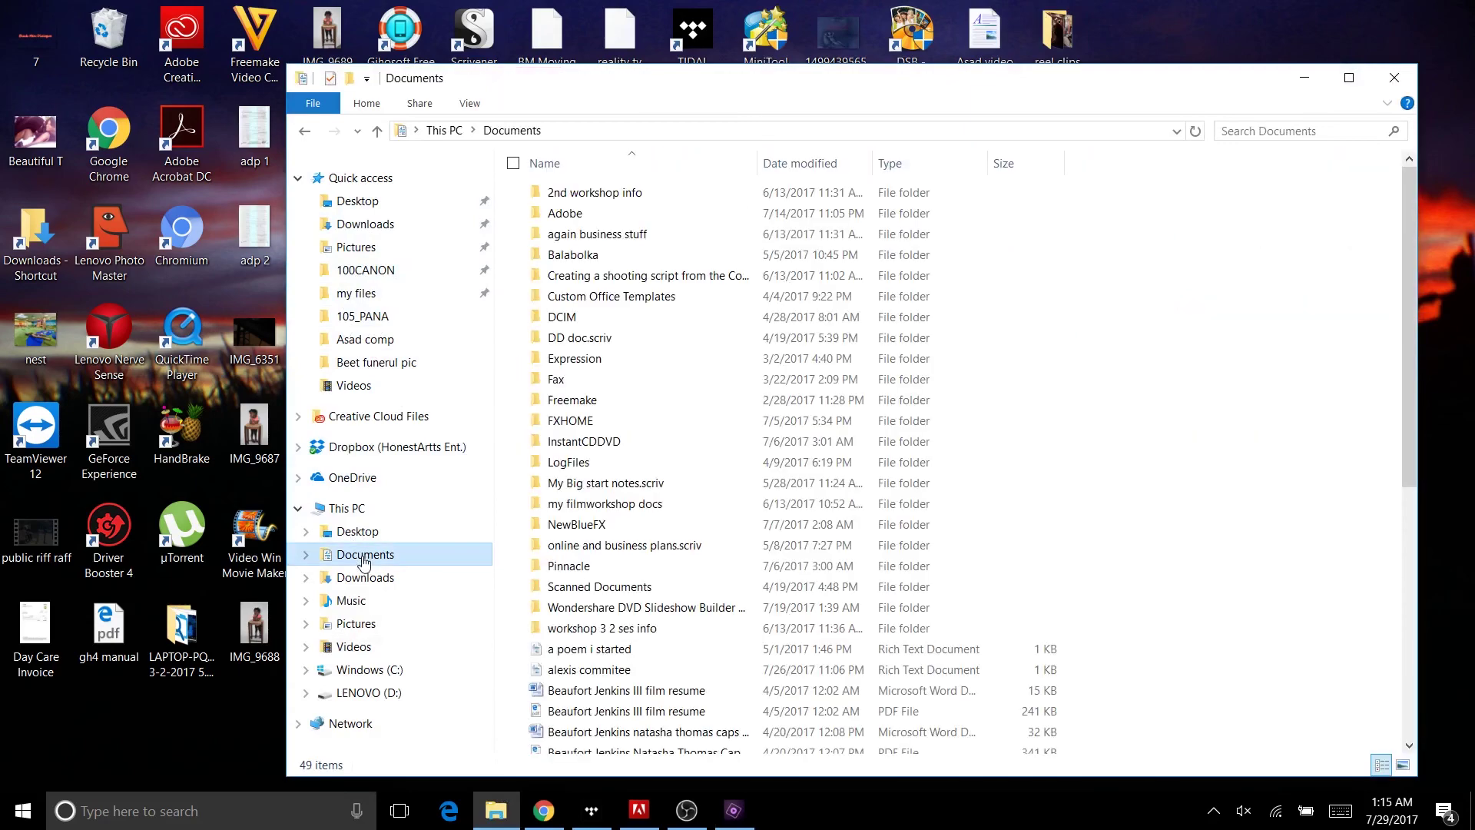
click(1394, 79)
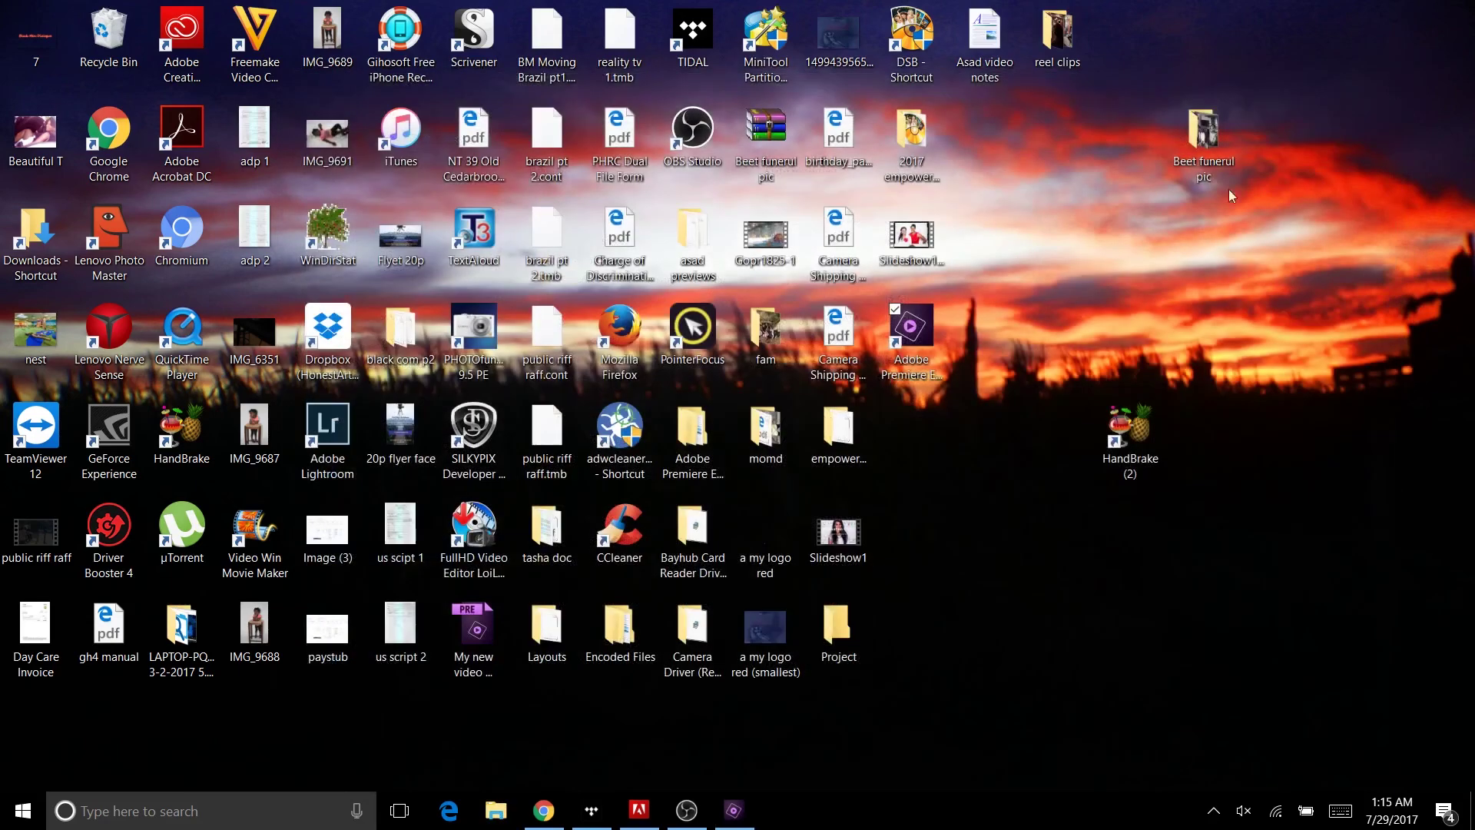
click(747, 814)
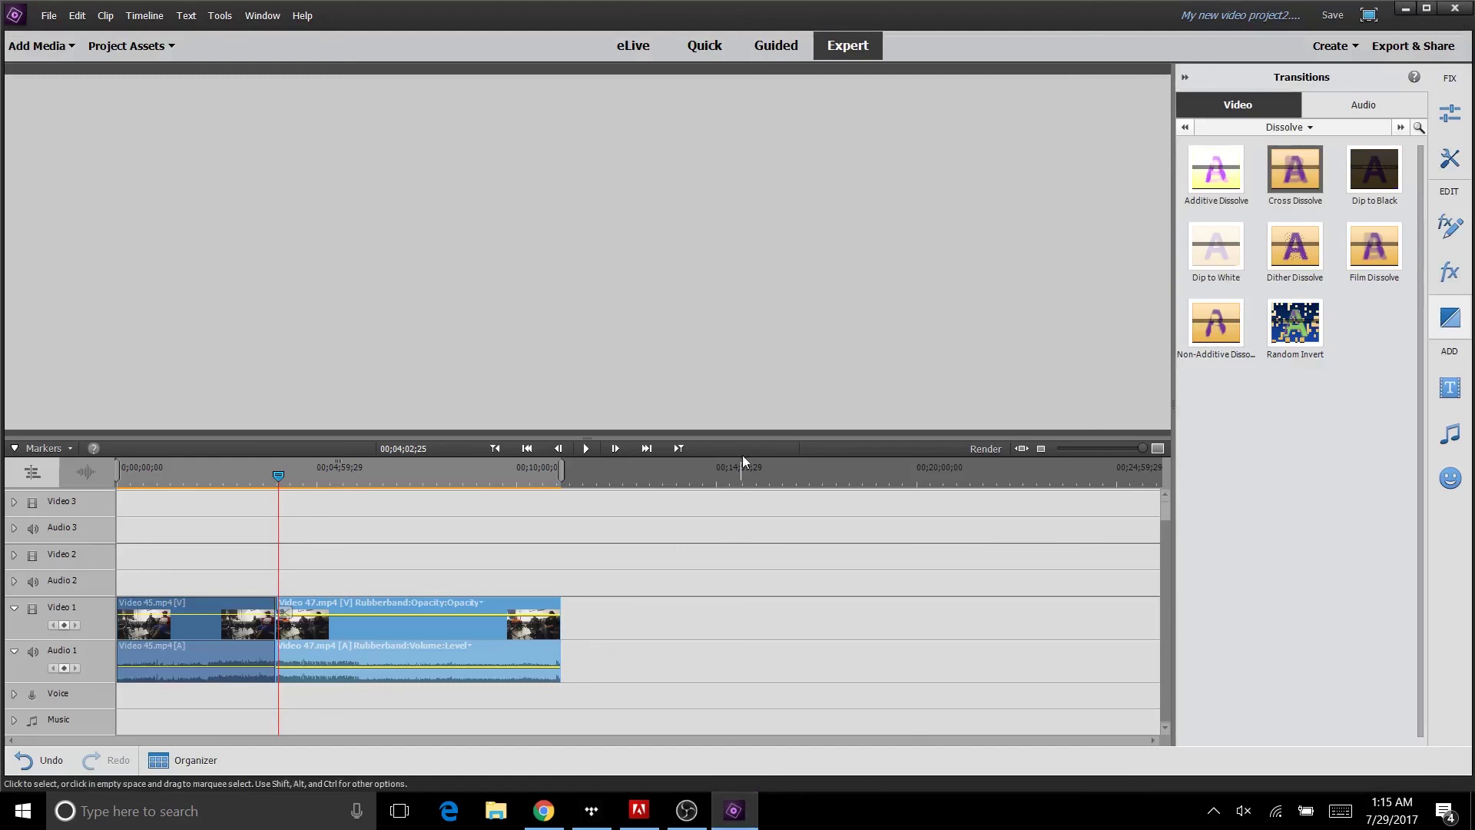